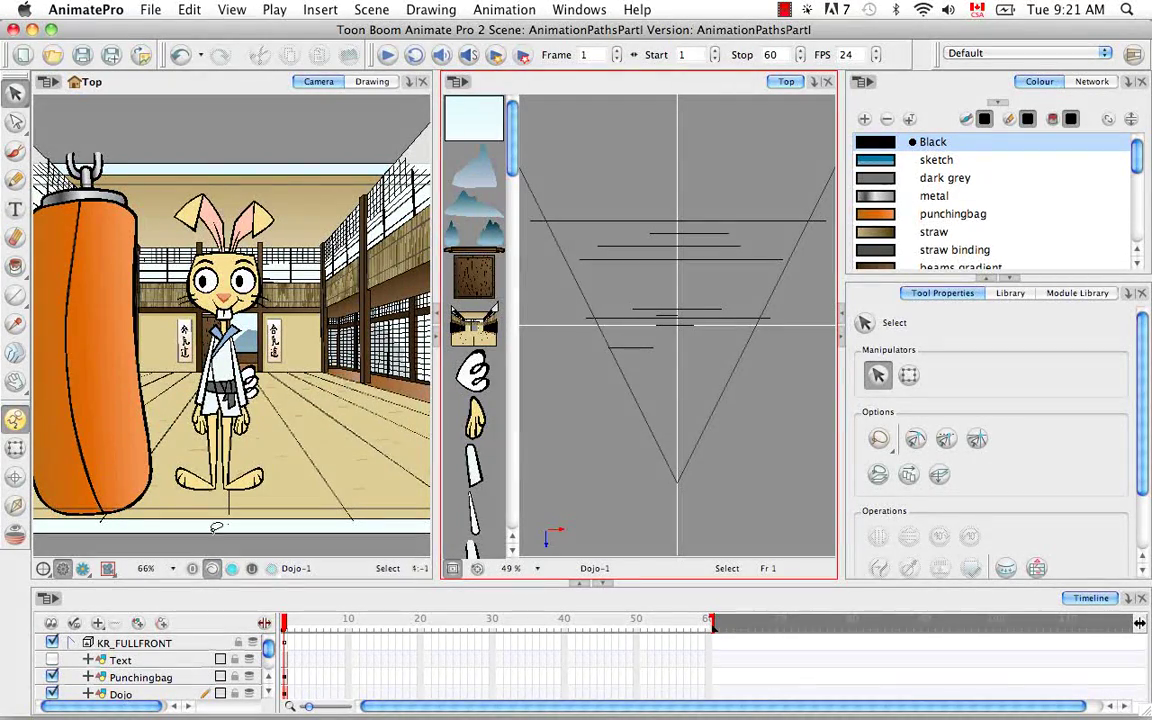
Hide the KR_FULLFRONT and Punchingbag layers and activate the Transform tool with Animate mode off.
left_click(53, 643)
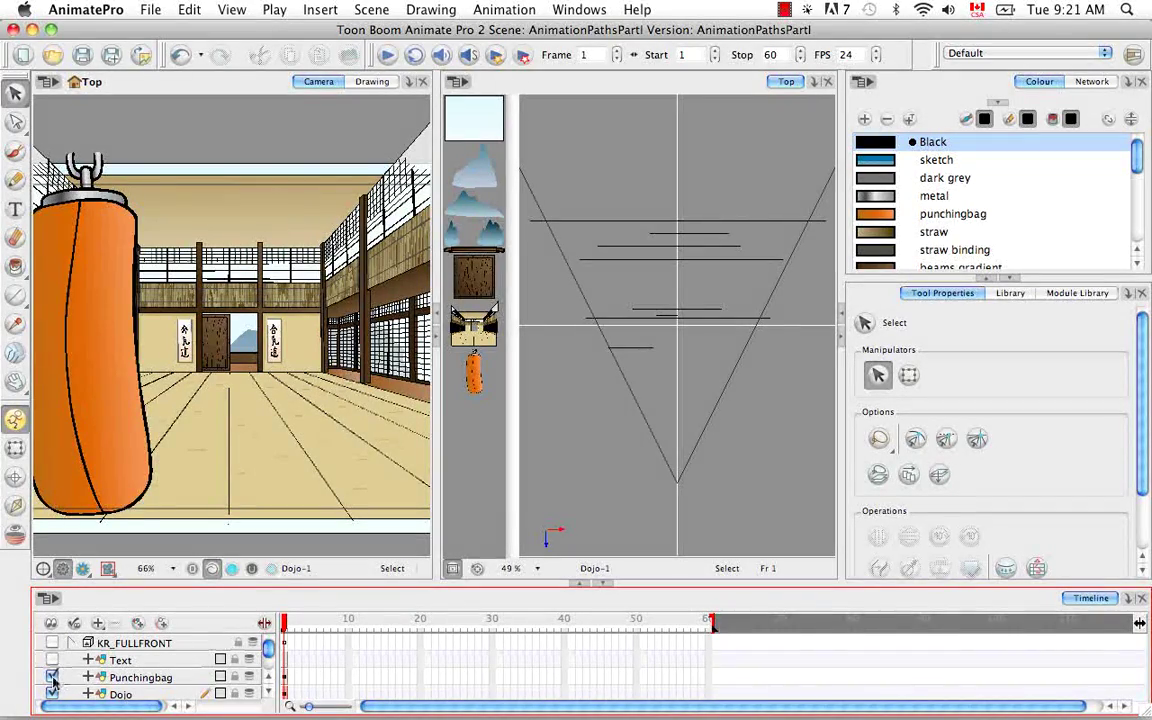
left_click(53, 677)
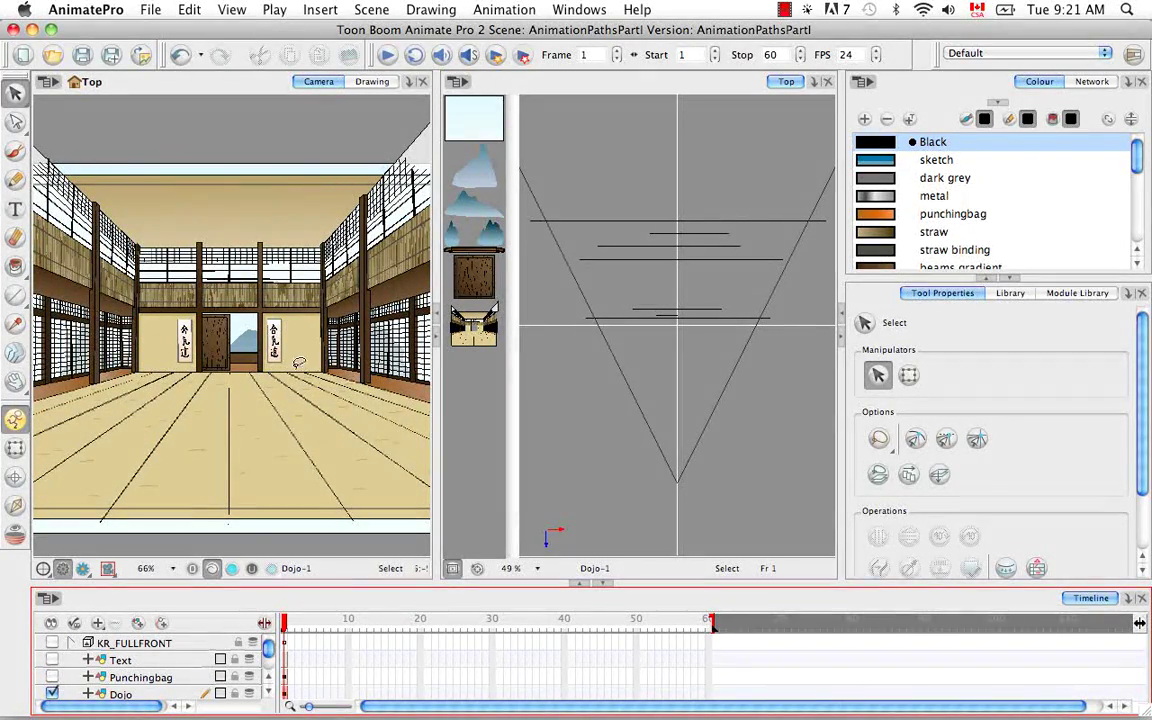
left_click(236, 486)
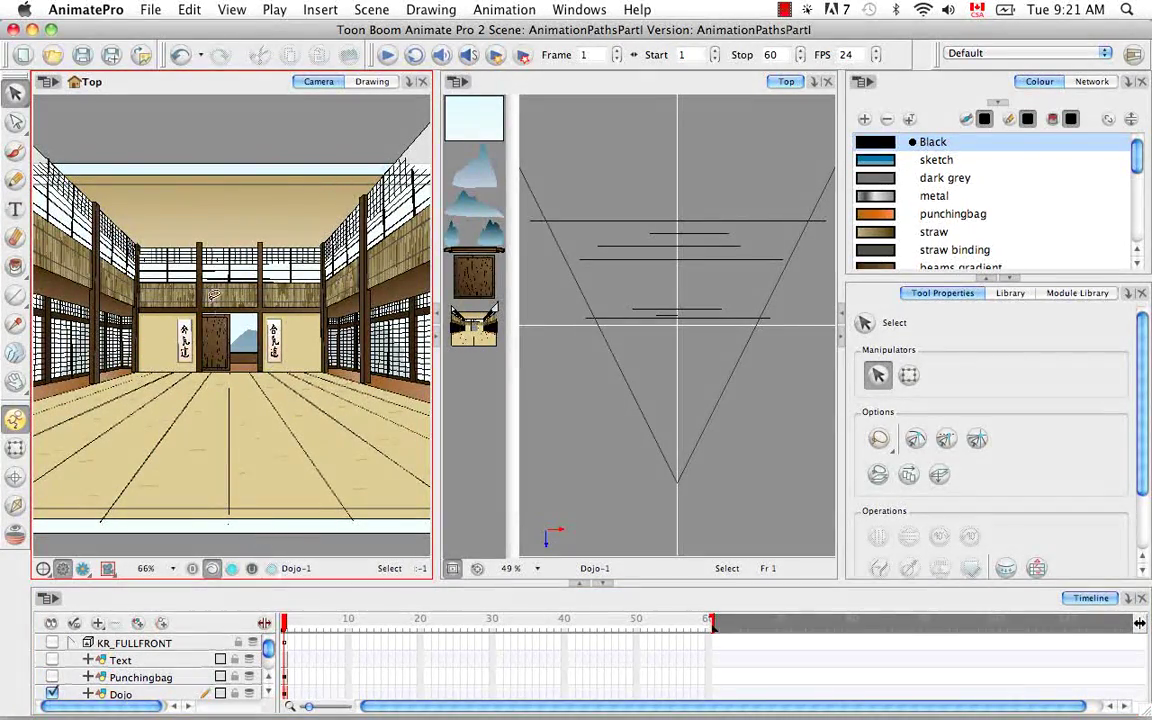
key("z")
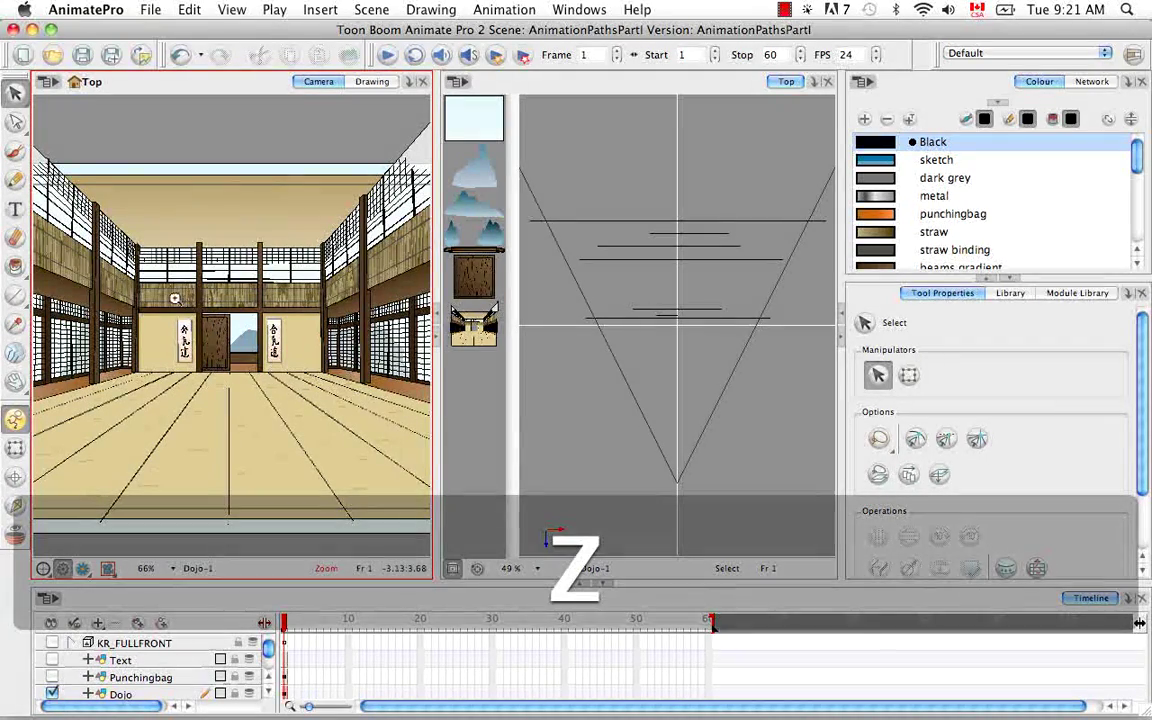
left_click(295, 382)
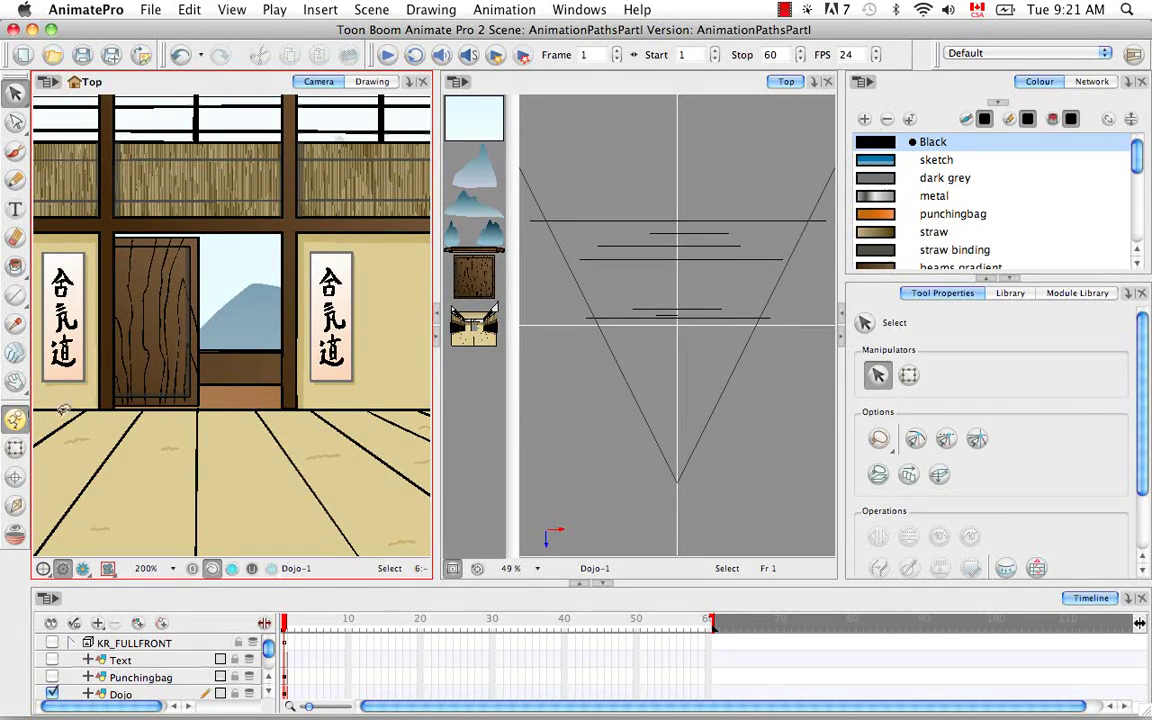
left_click(15, 447)
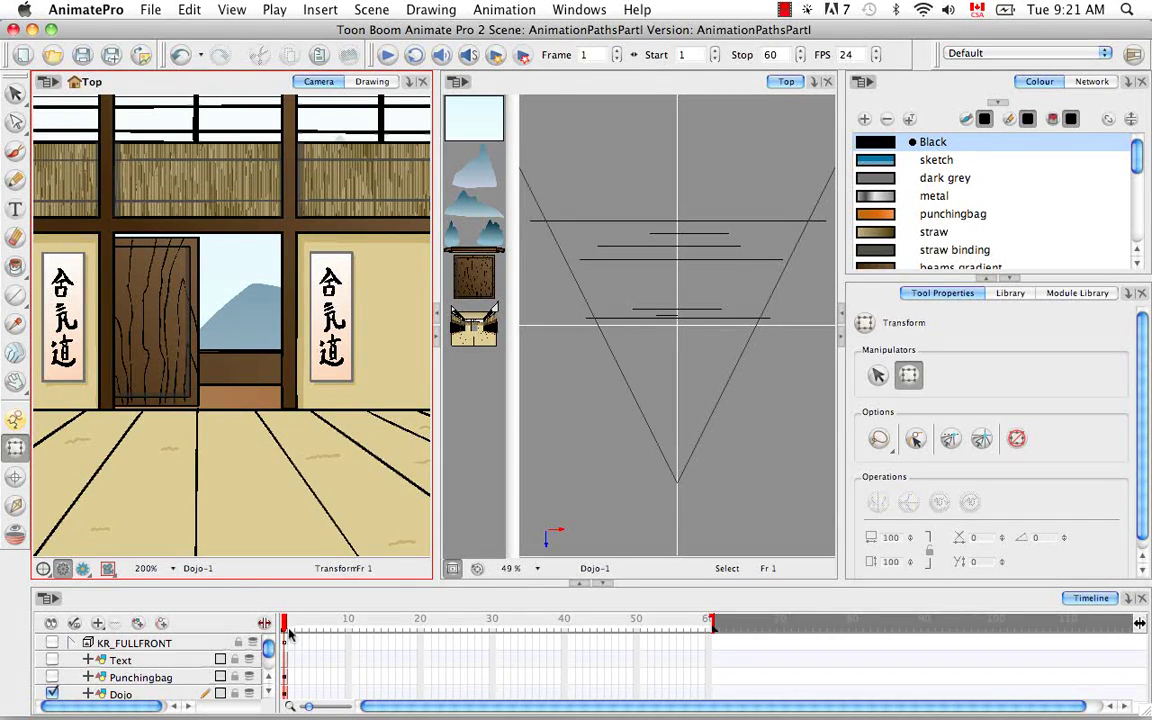
Make the KR_FULLFRONT, Text and Punchingbag layers visible.
mouse_move(268, 652)
left_mouse_down()
mouse_move(270, 671)
mouse_move(268, 648)
left_mouse_up()
left_click(52, 643)
left_click(52, 660)
left_click(52, 677)
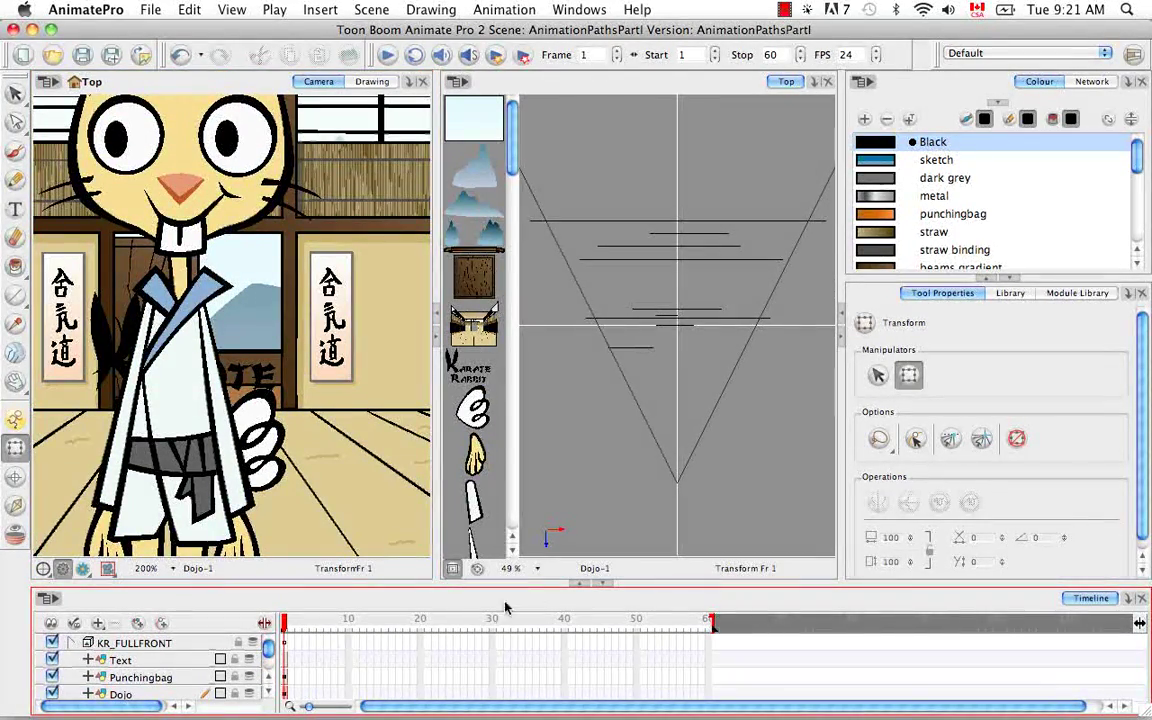
Extend the exposure of all layers, from KR_FULLFRONT down to sky, to frame 60 in the enlarged Timeline view.
key("grave")
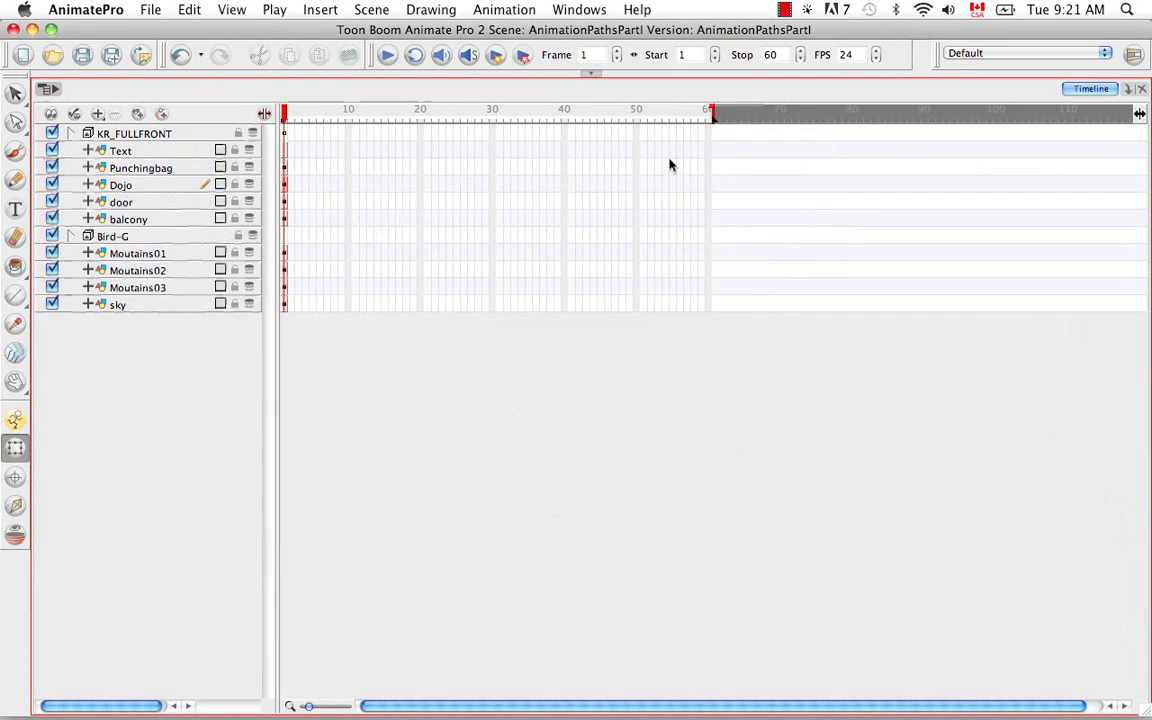
left_click(707, 133)
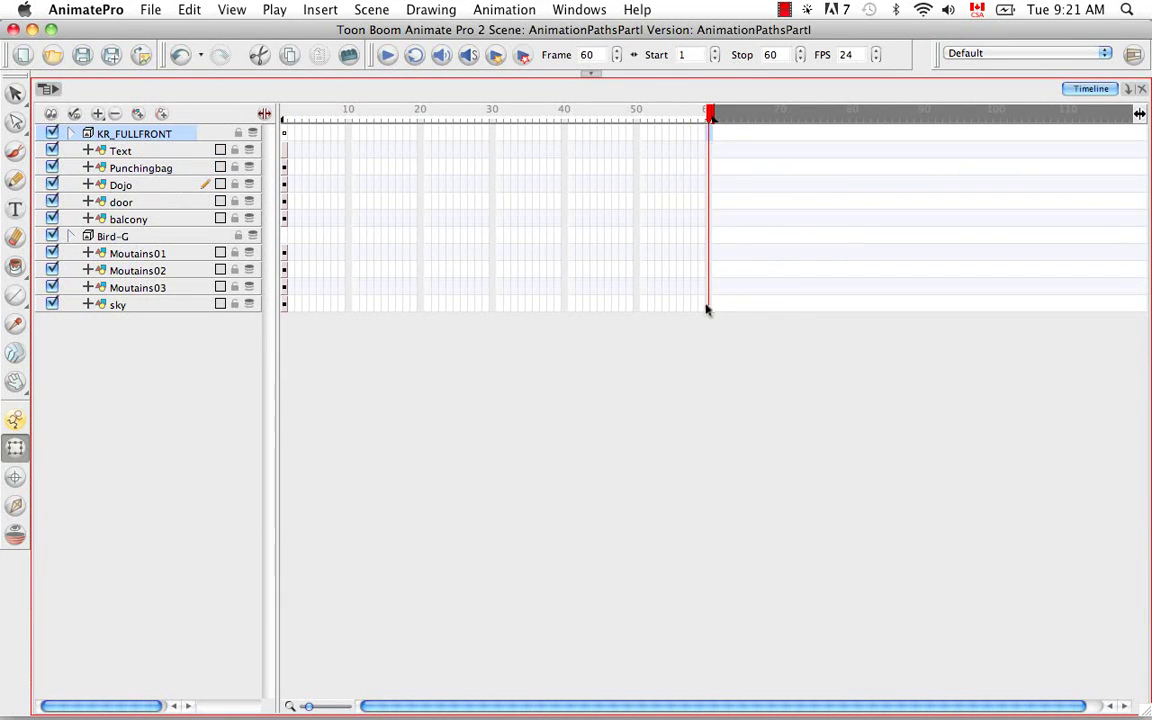
left_click(707, 304, "shift")
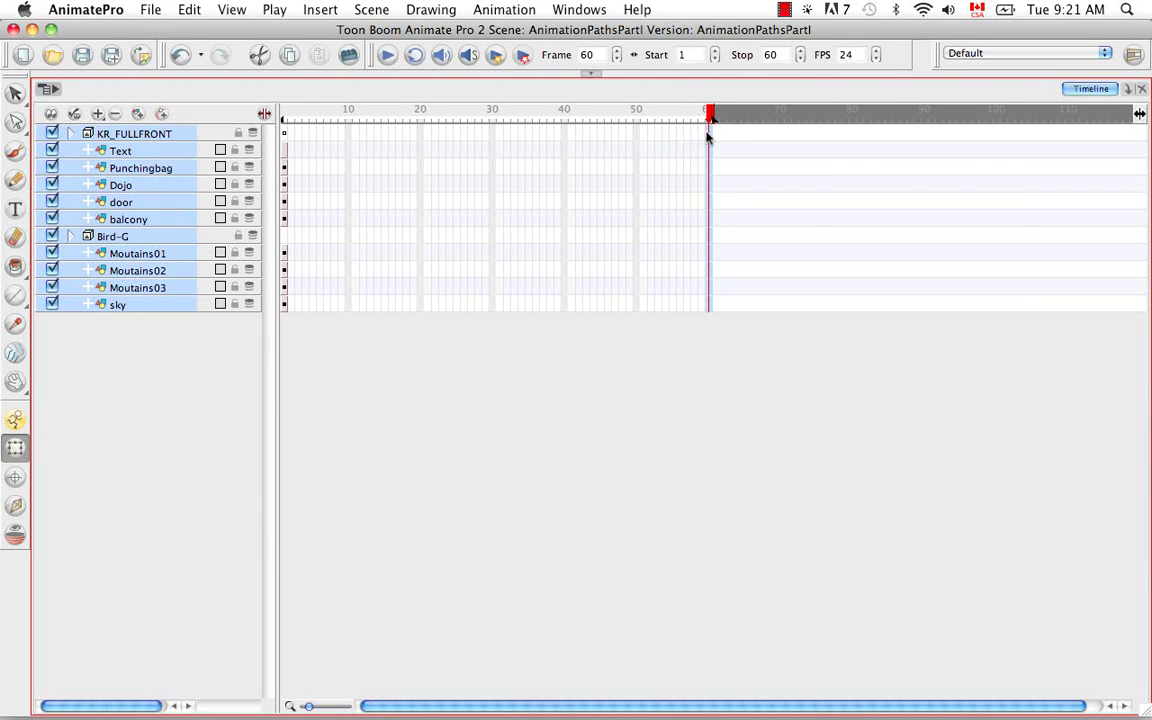
right_click(707, 137)
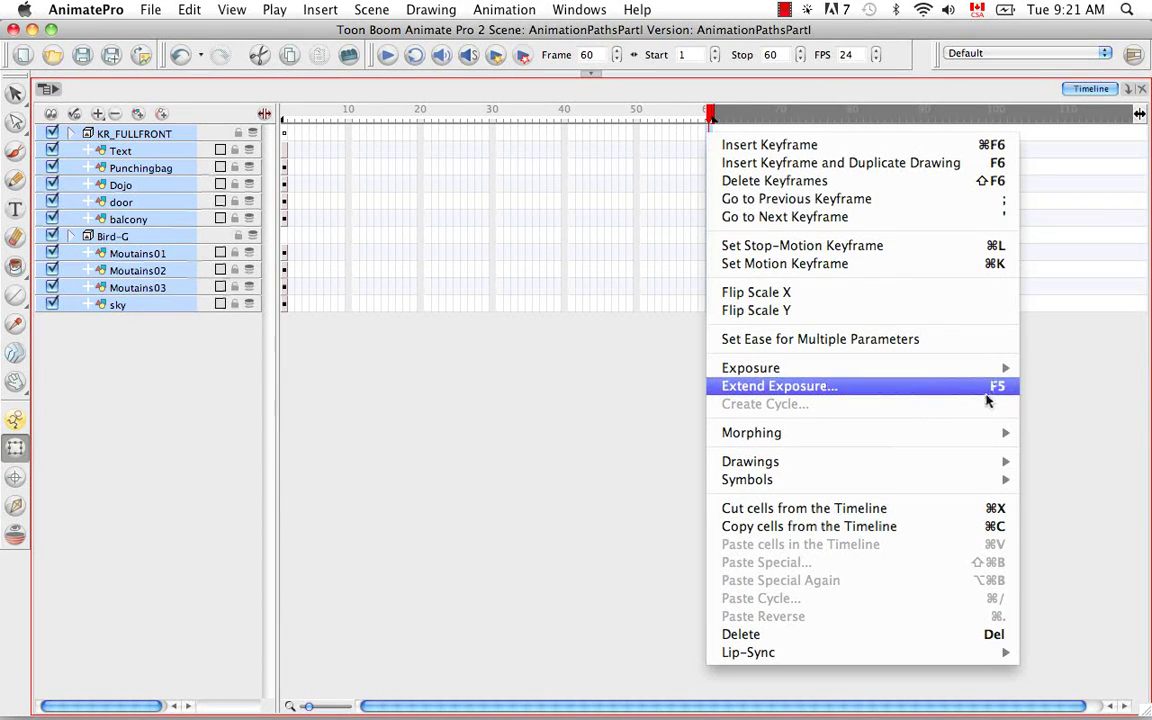
left_click(936, 391)
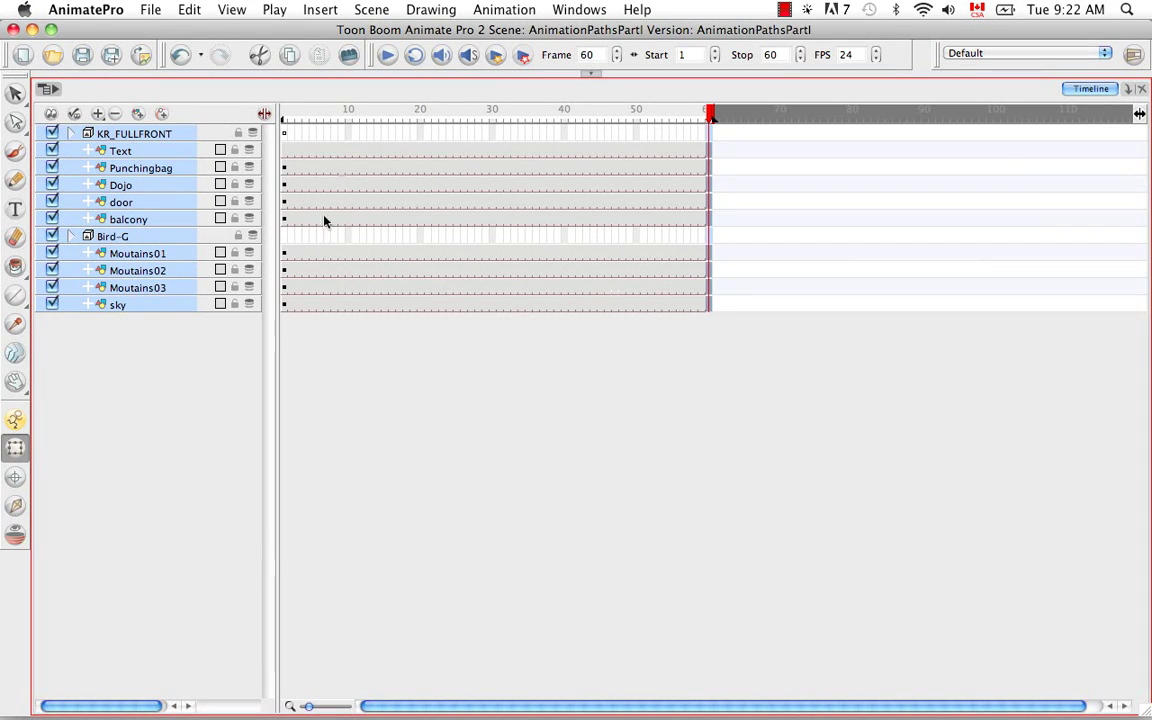
left_click(354, 337)
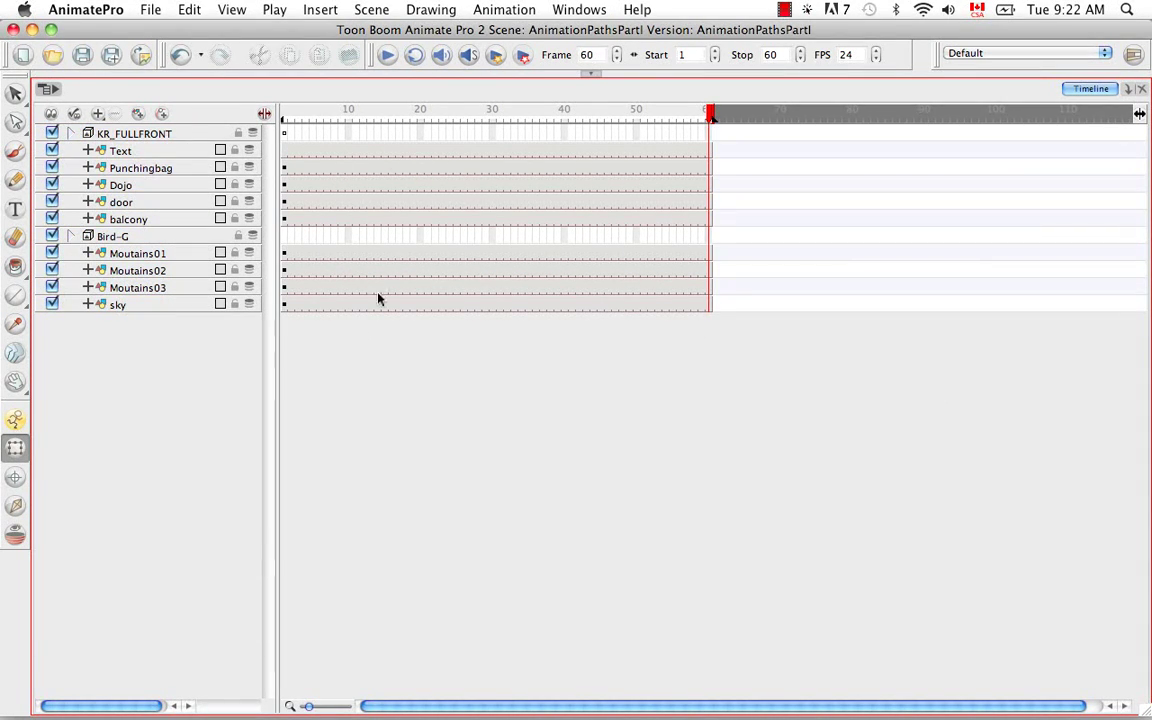
left_click(593, 75)
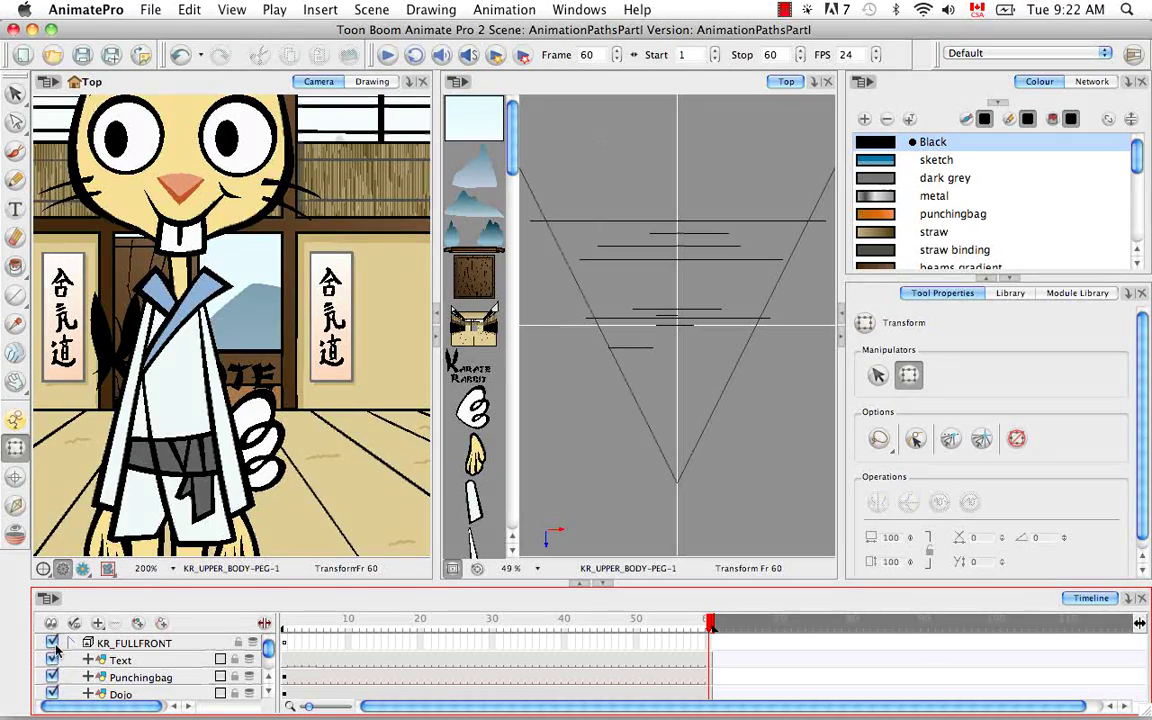
Hide the KR_FULLFRONT, Text and Punchingbag layers and select the wooden door in the Camera view.
left_click(52, 643)
left_click(52, 660)
left_click(52, 677)
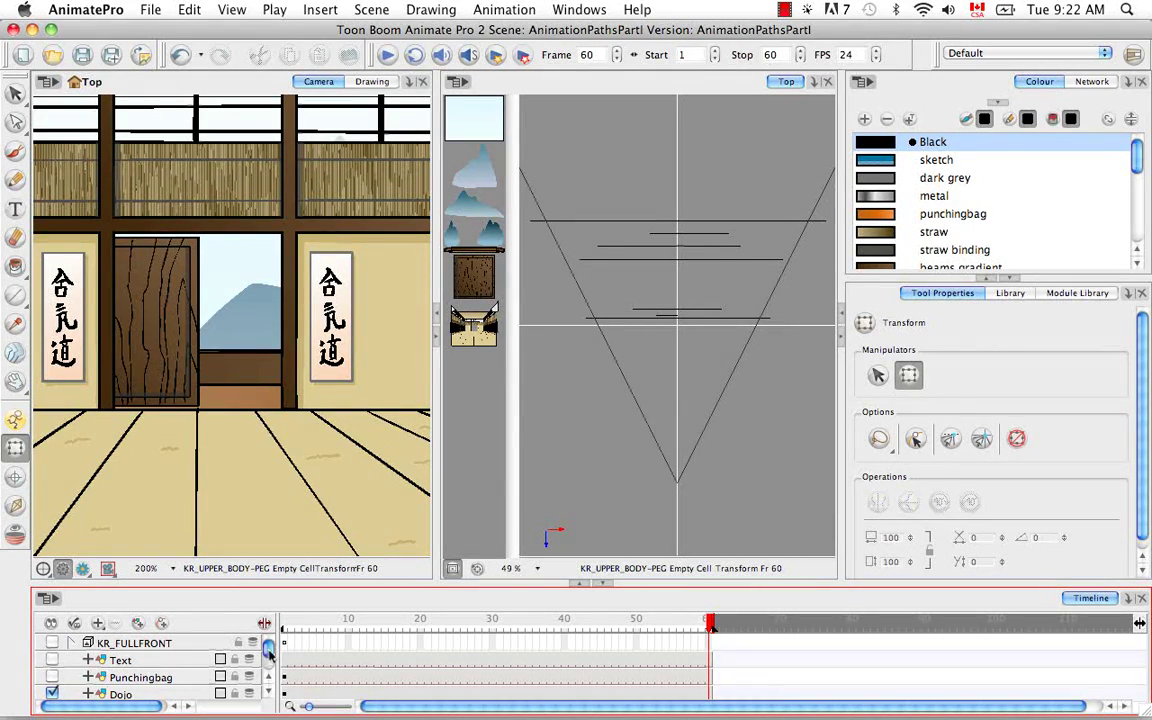
left_click(142, 328)
left_click(142, 328)
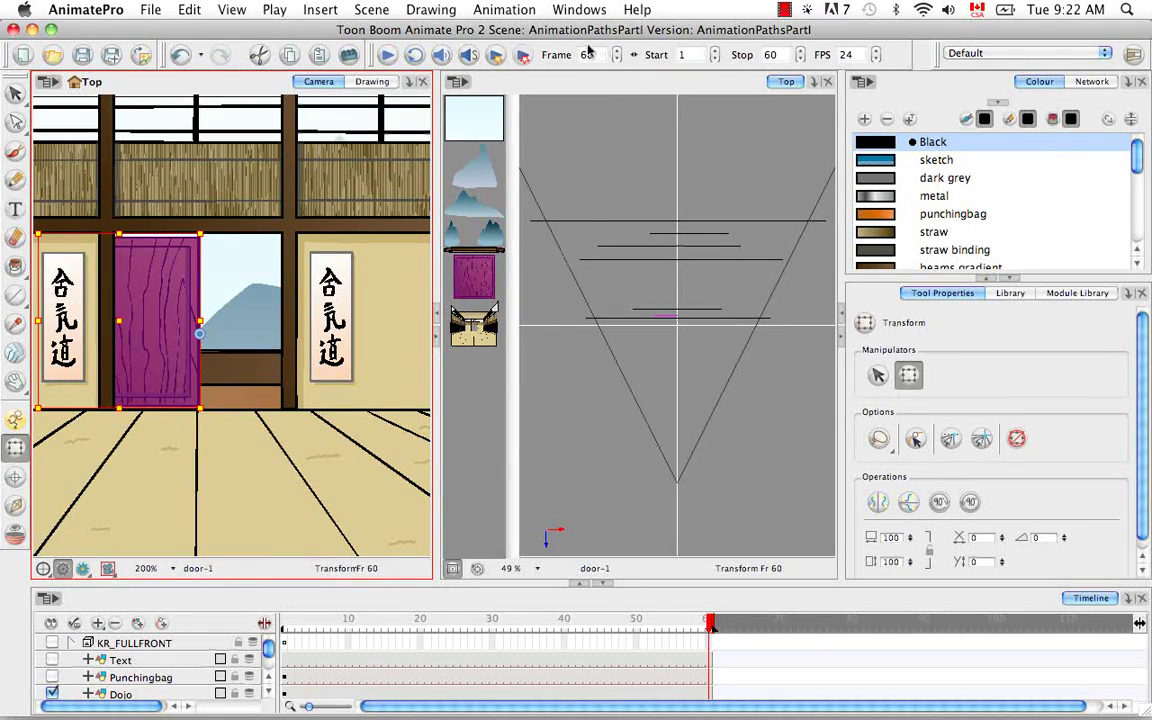
Display the Timeline View toolbar and centre the layer list on the selected door.
left_click(578, 10)
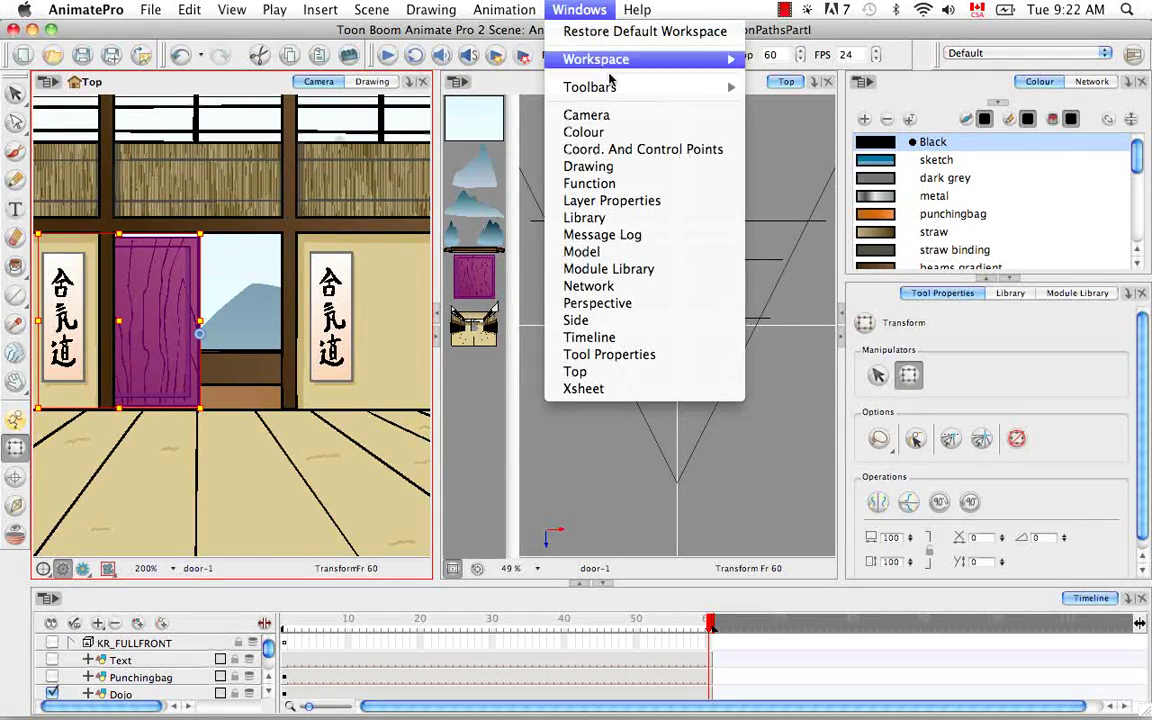
mouse_move(630, 90)
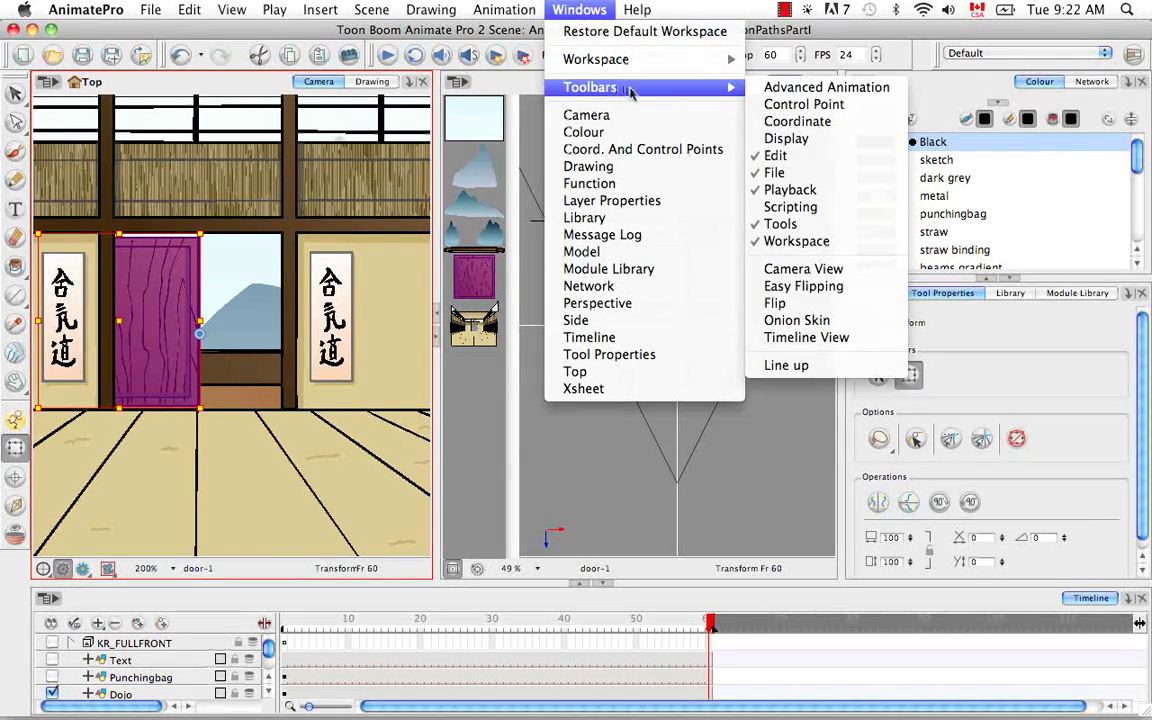
left_click(800, 337)
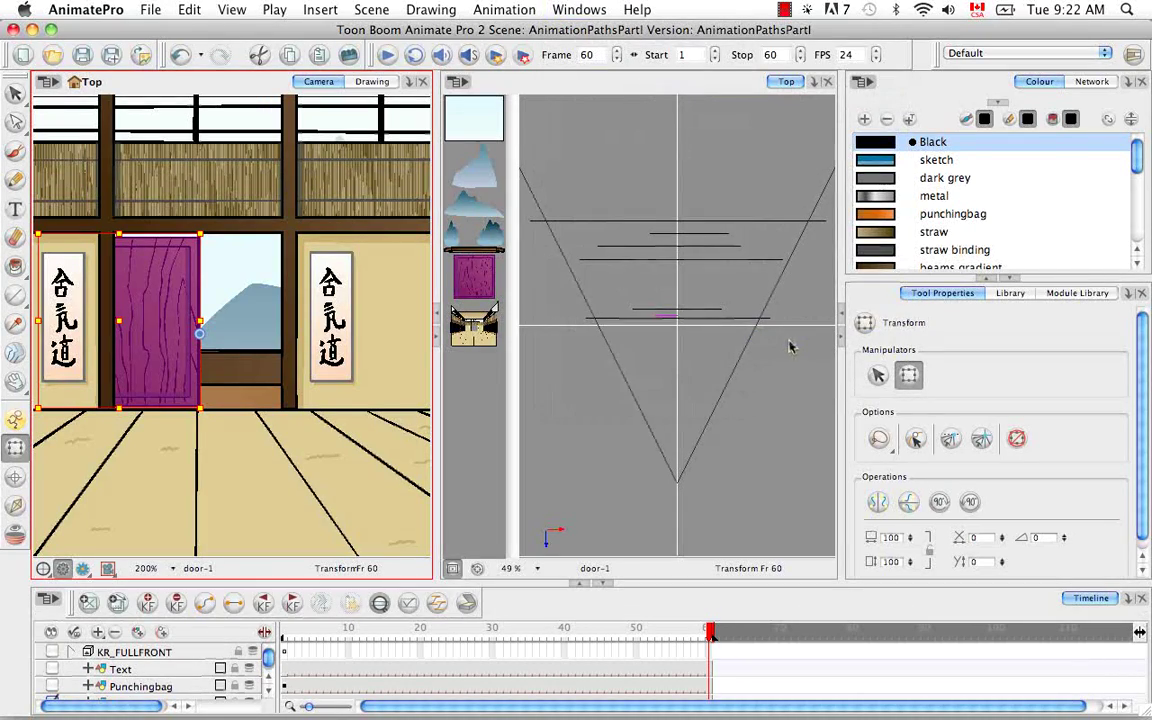
left_click(379, 603)
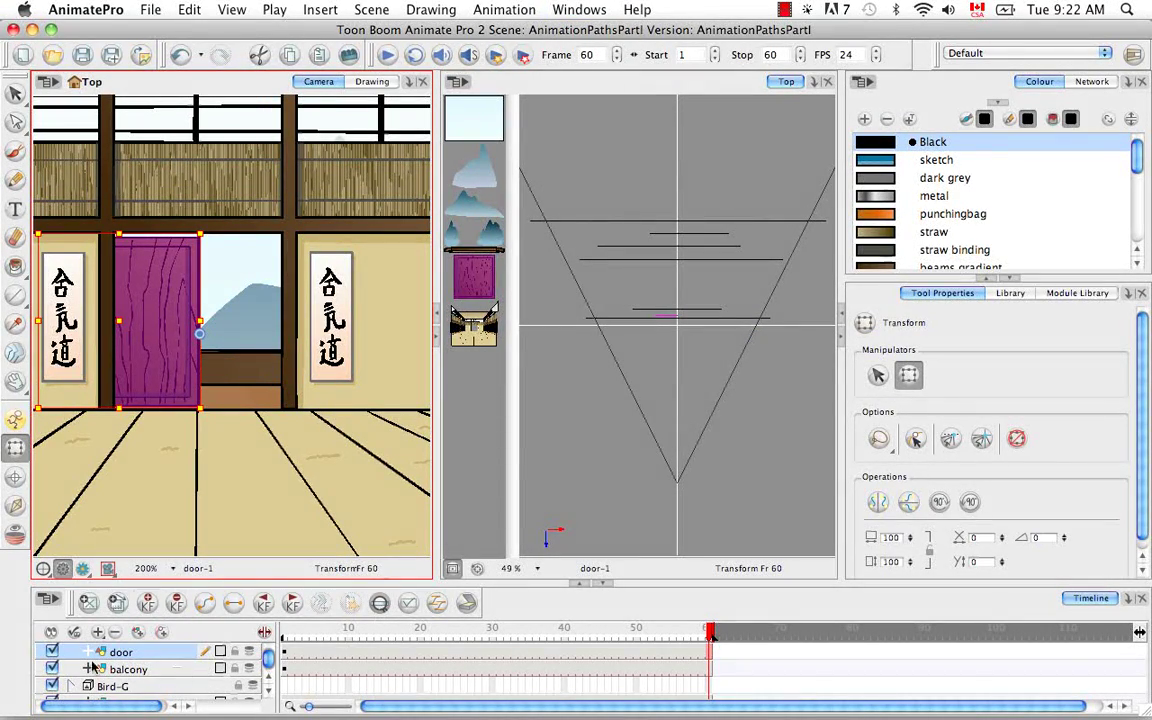
At frame 30, slide the door across to close the doorway, scaling it proportionally to fit and nudging it down.
left_click_drag(712, 628, 491, 633)
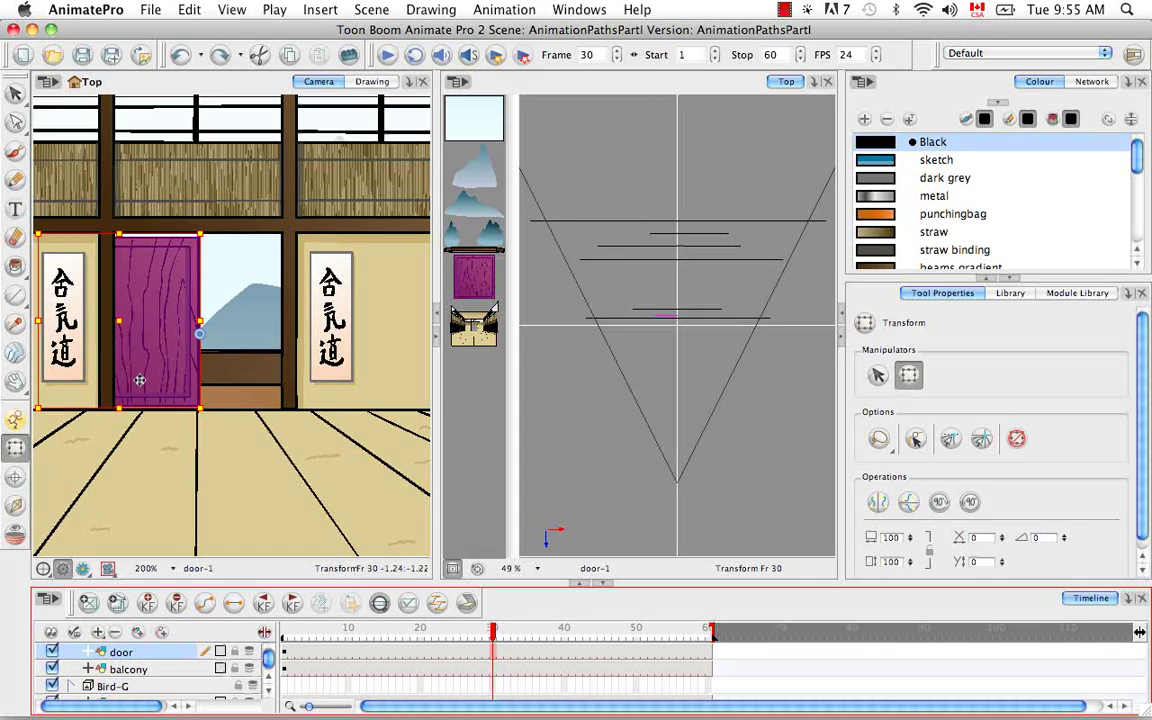
left_click(139, 380)
left_click_drag(140, 379, 220, 375)
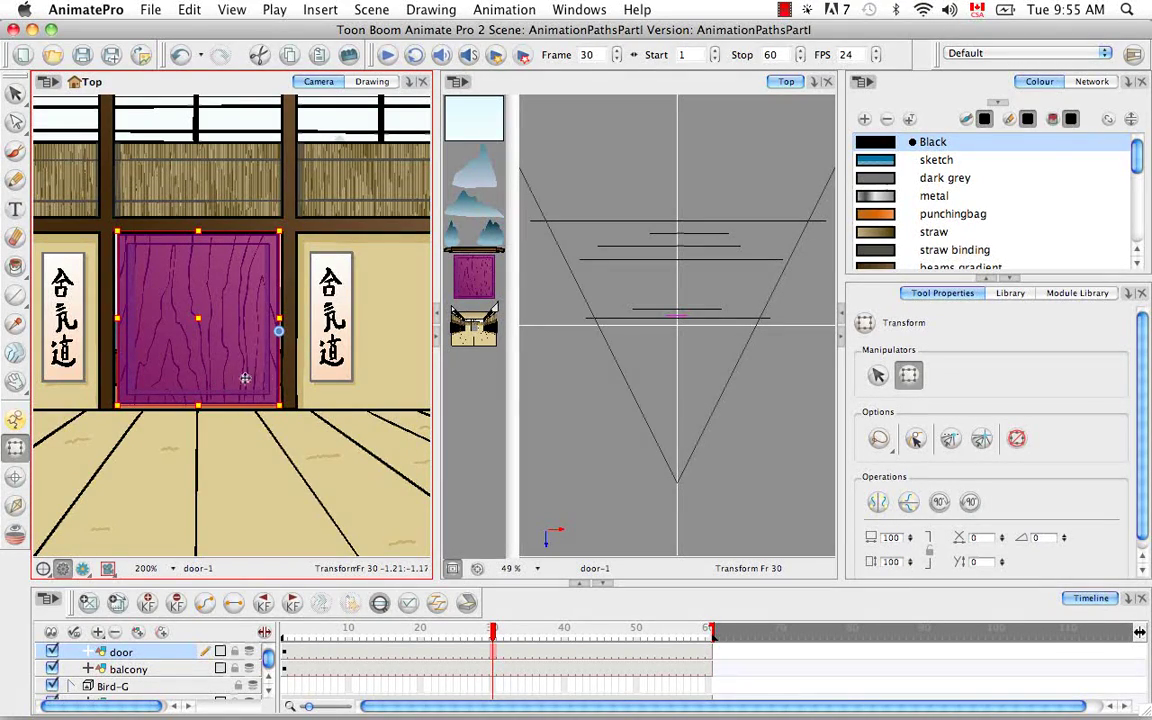
key("shift")
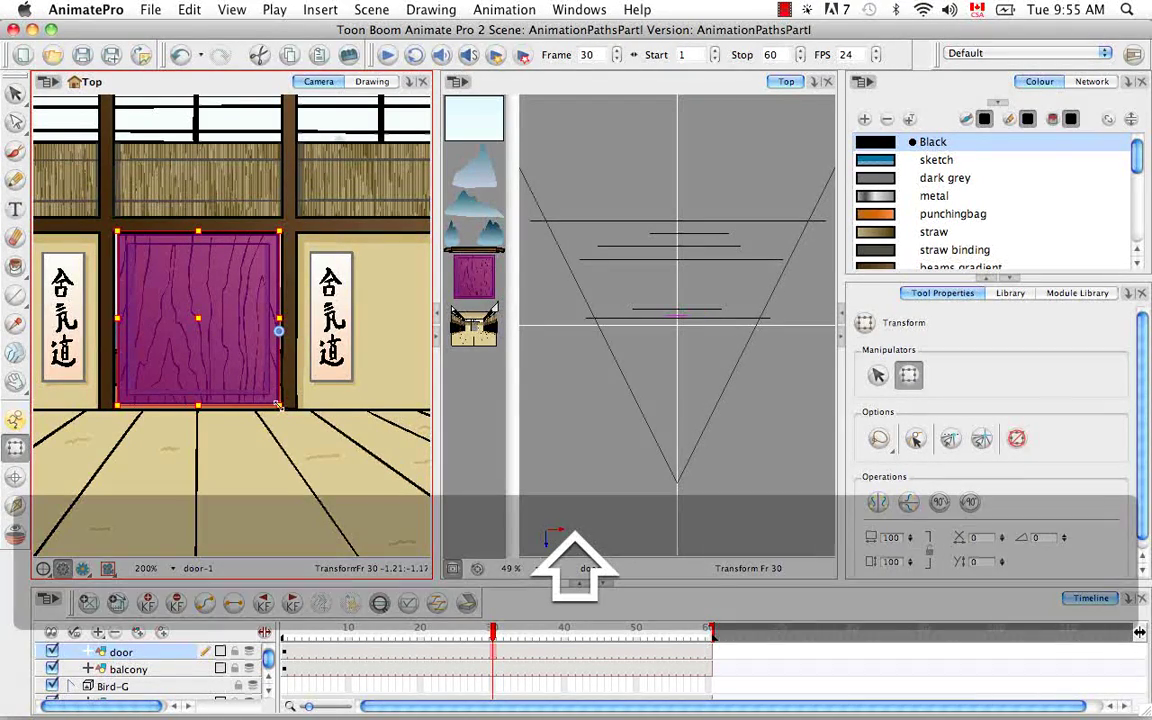
left_click_drag(280, 405, 258, 384)
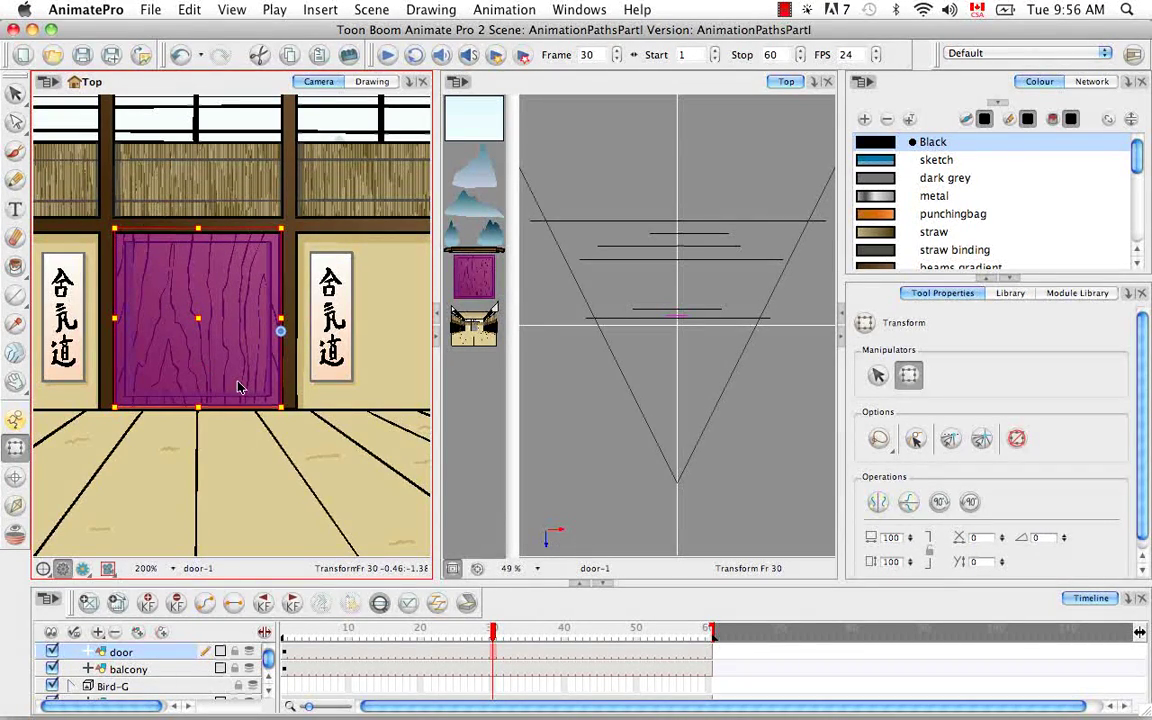
key("Down")
key("Down")
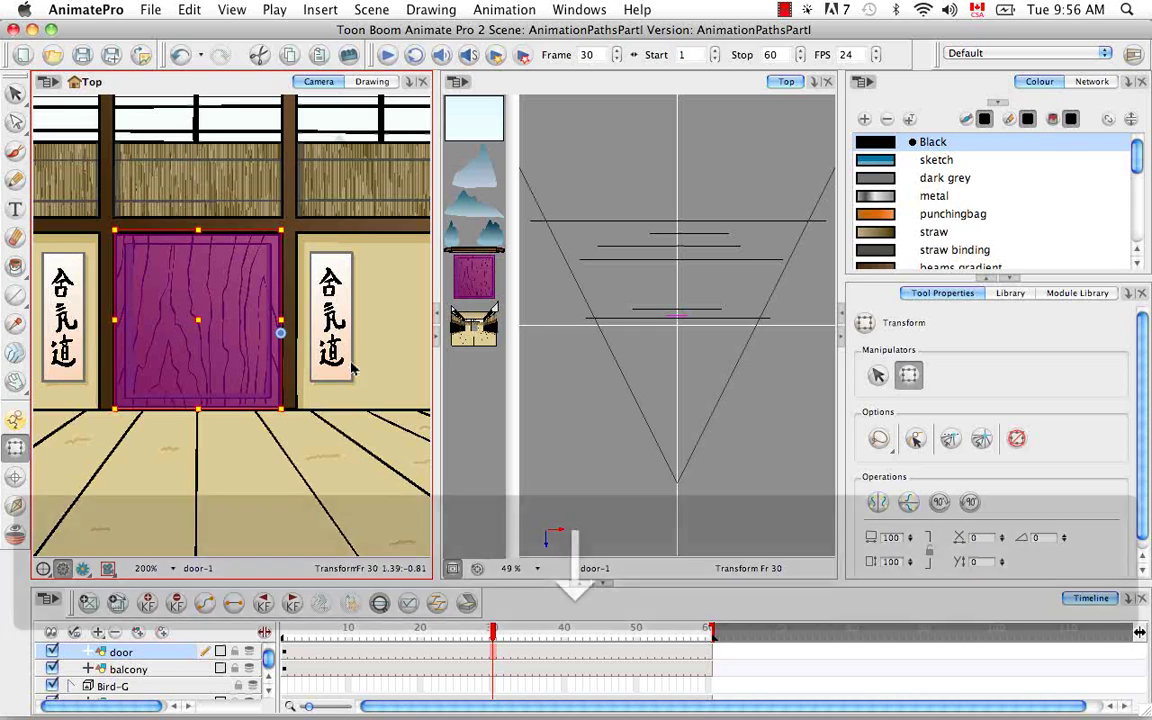
key("Down")
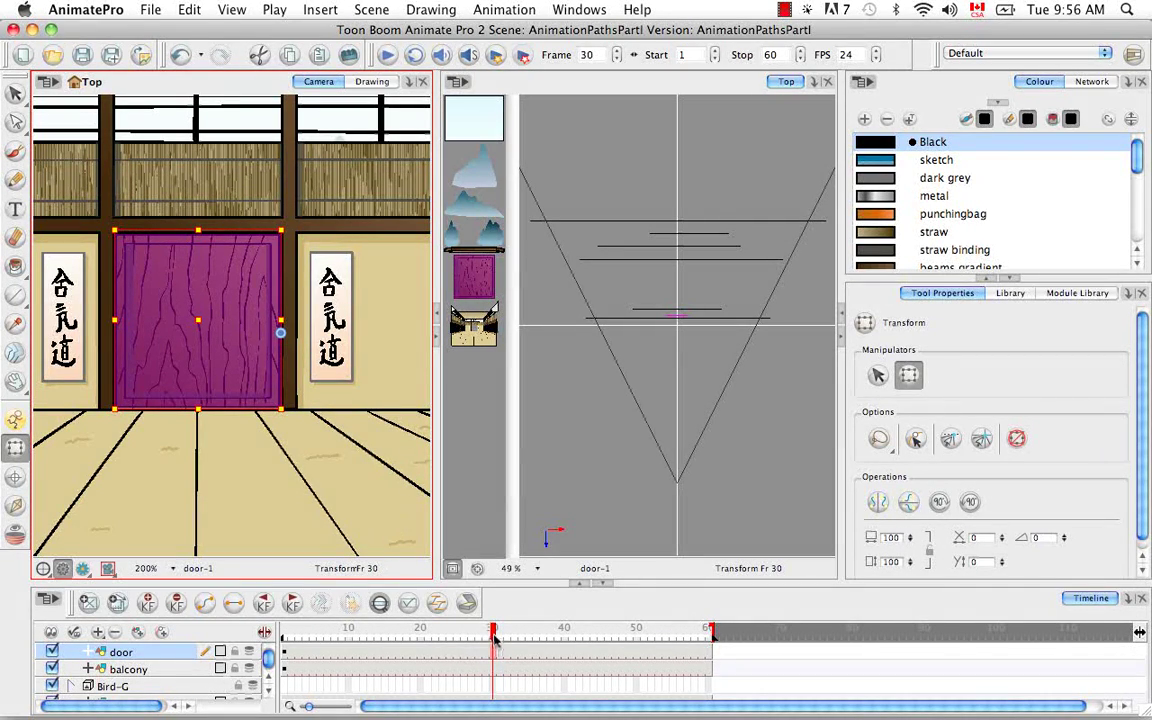
Scrub the timeline back to the early frames to check the door's position, returning to frame 30.
left_click_drag(496, 638, 329, 649)
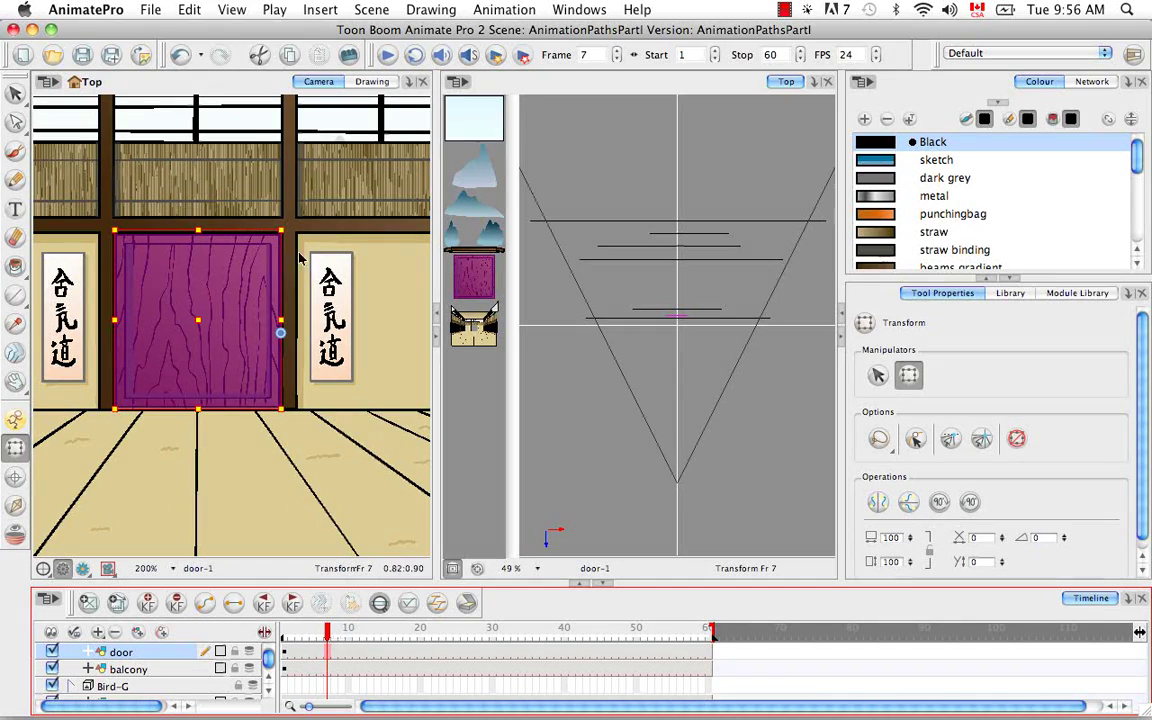
left_click_drag(328, 645, 350, 628)
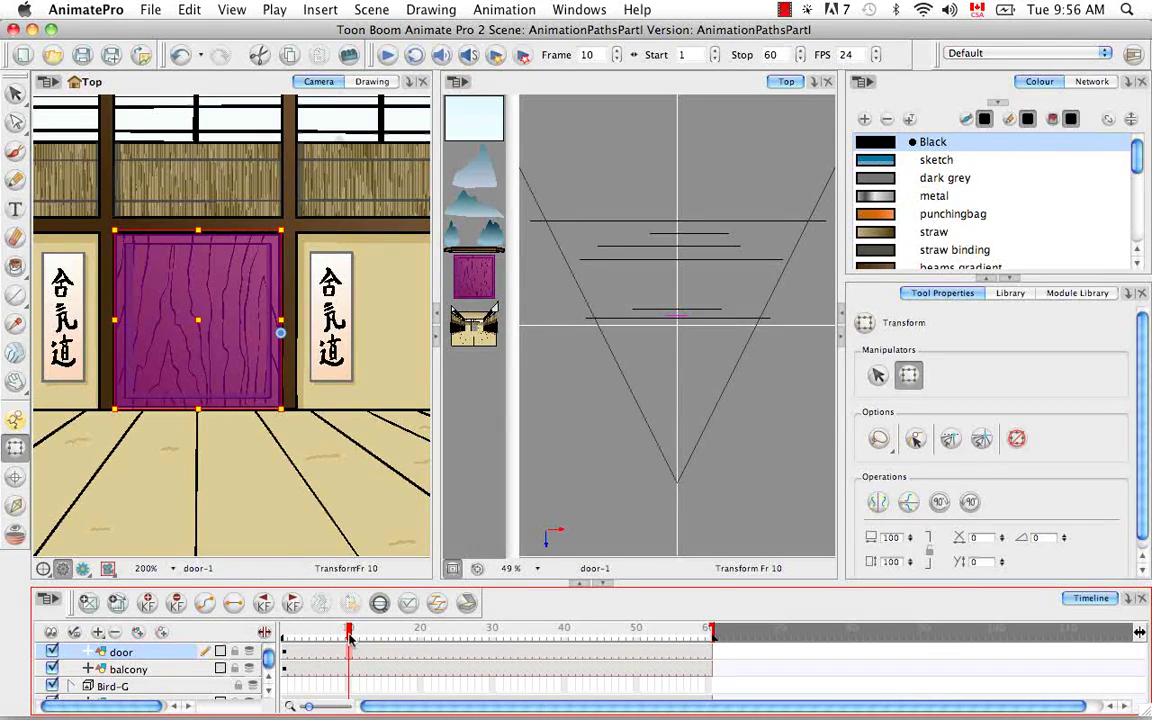
left_click_drag(350, 630, 493, 641)
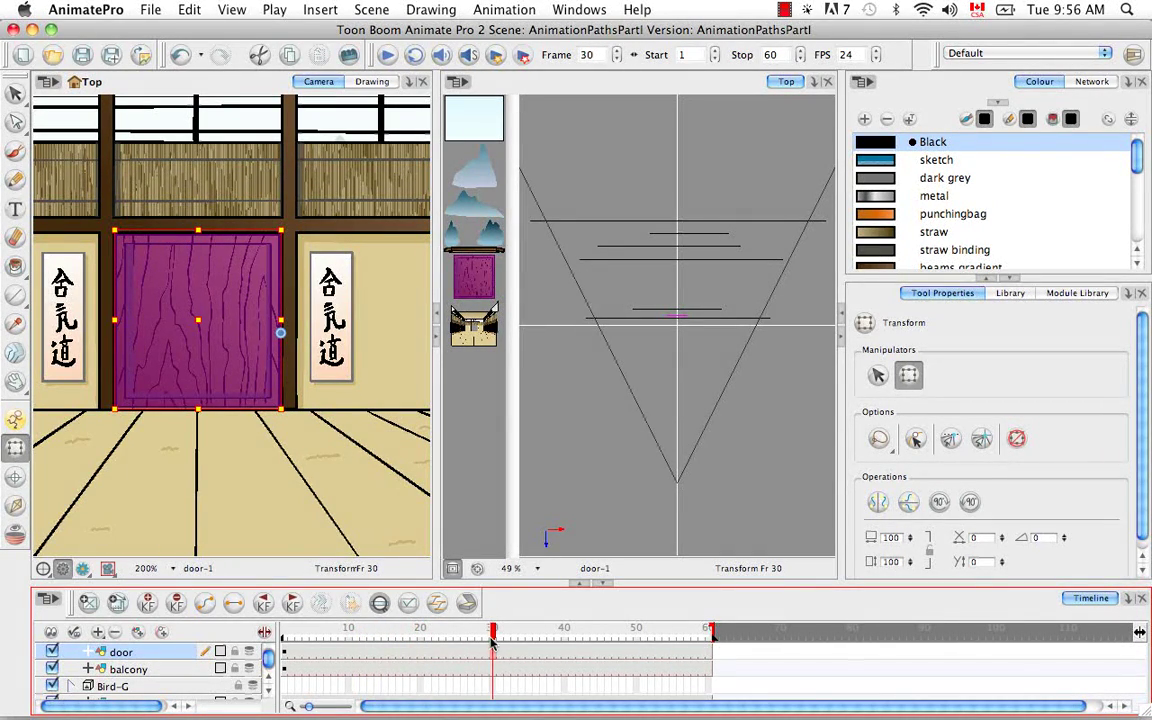
Turn on Animate mode and slide the door open at frame 30 to create a position keyframe.
left_click(14, 422)
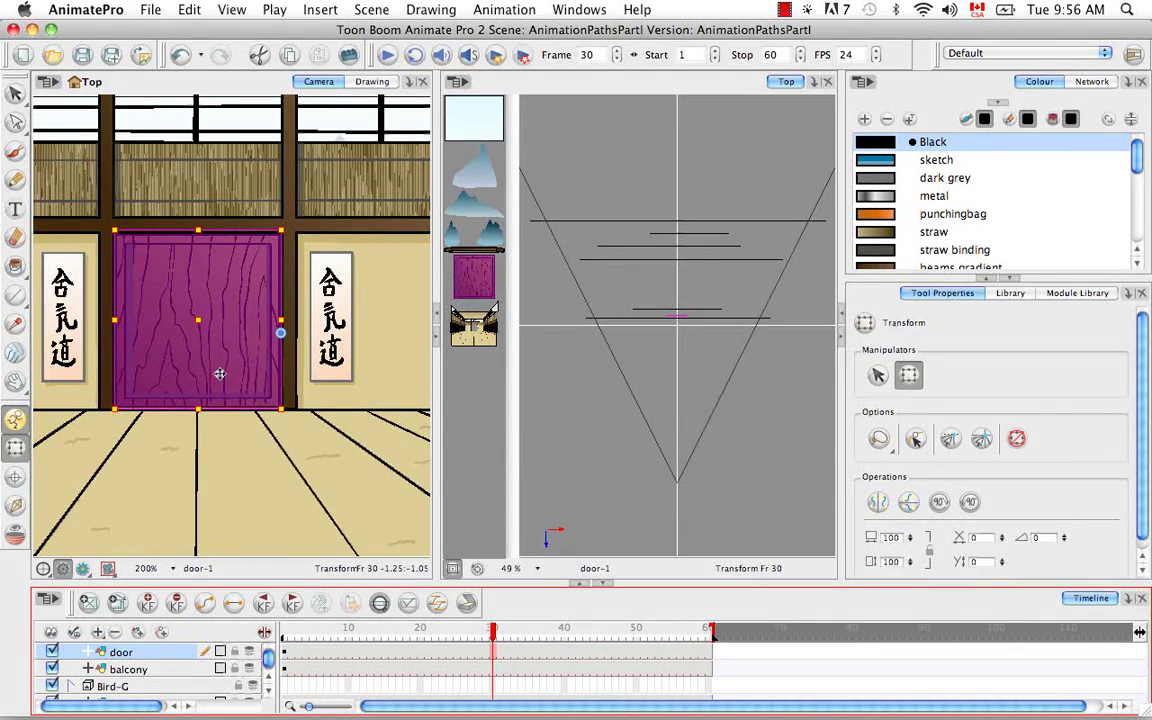
left_click_drag(219, 374, 138, 371)
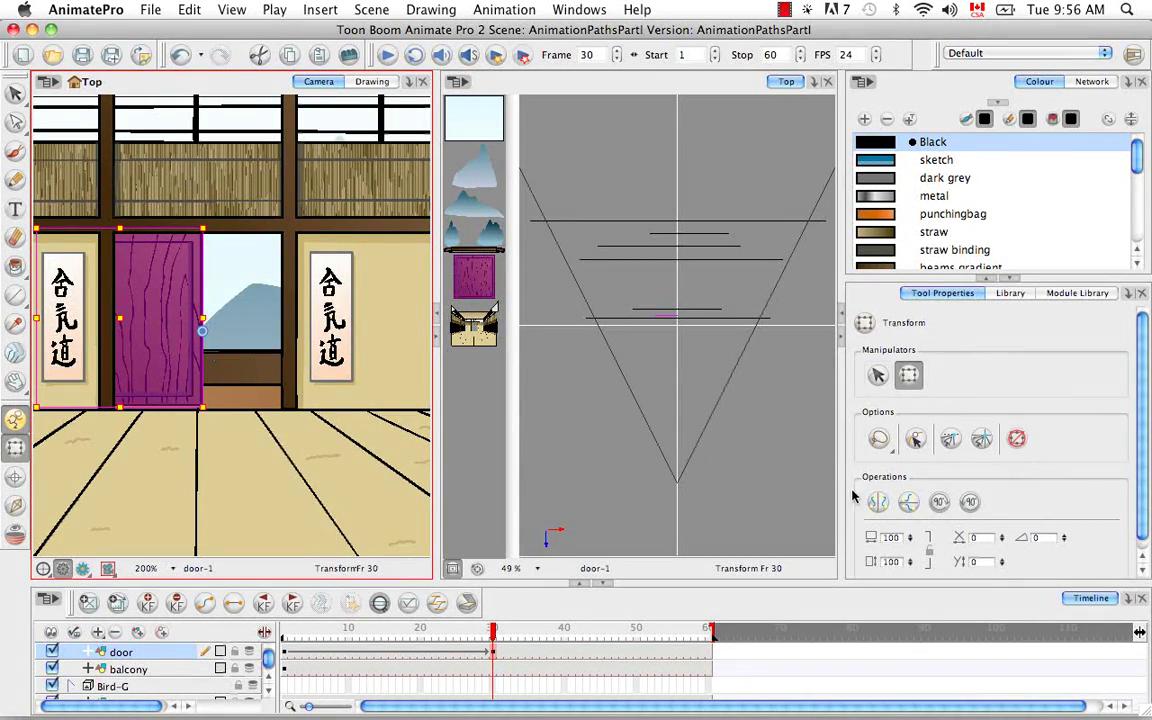
Expand the door layer's parameters and show the timeline's value column, centring the list on the door layer.
left_click_drag(1143, 453, 1143, 480)
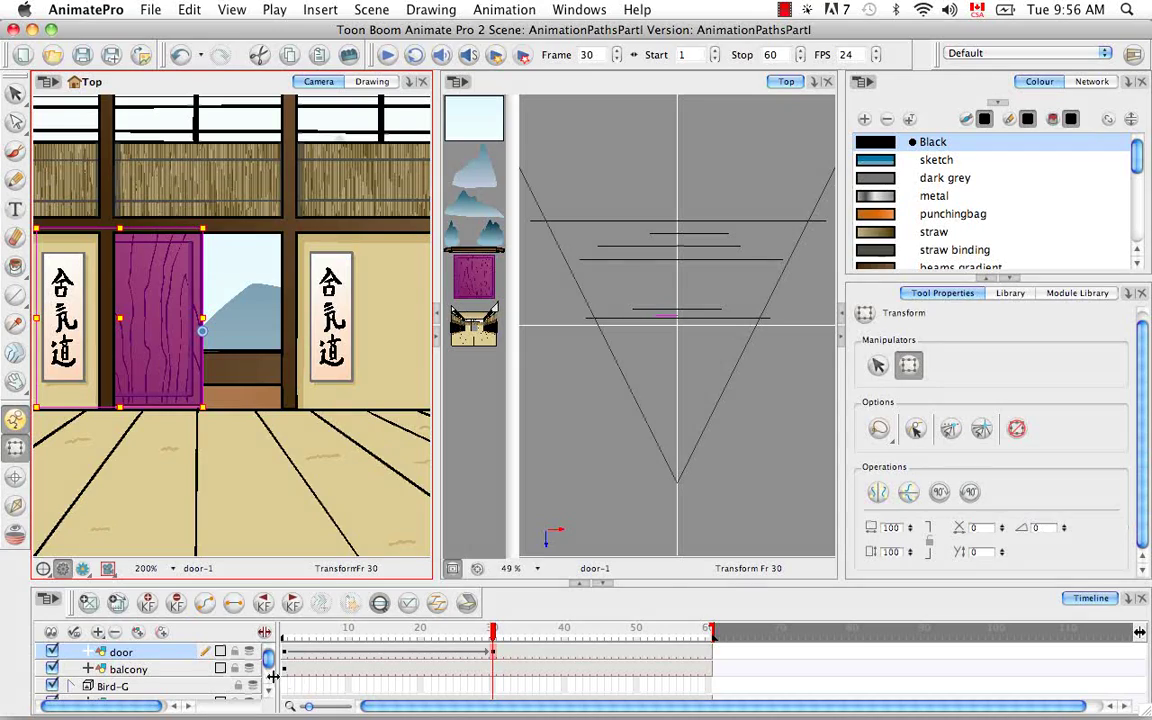
left_click(88, 651)
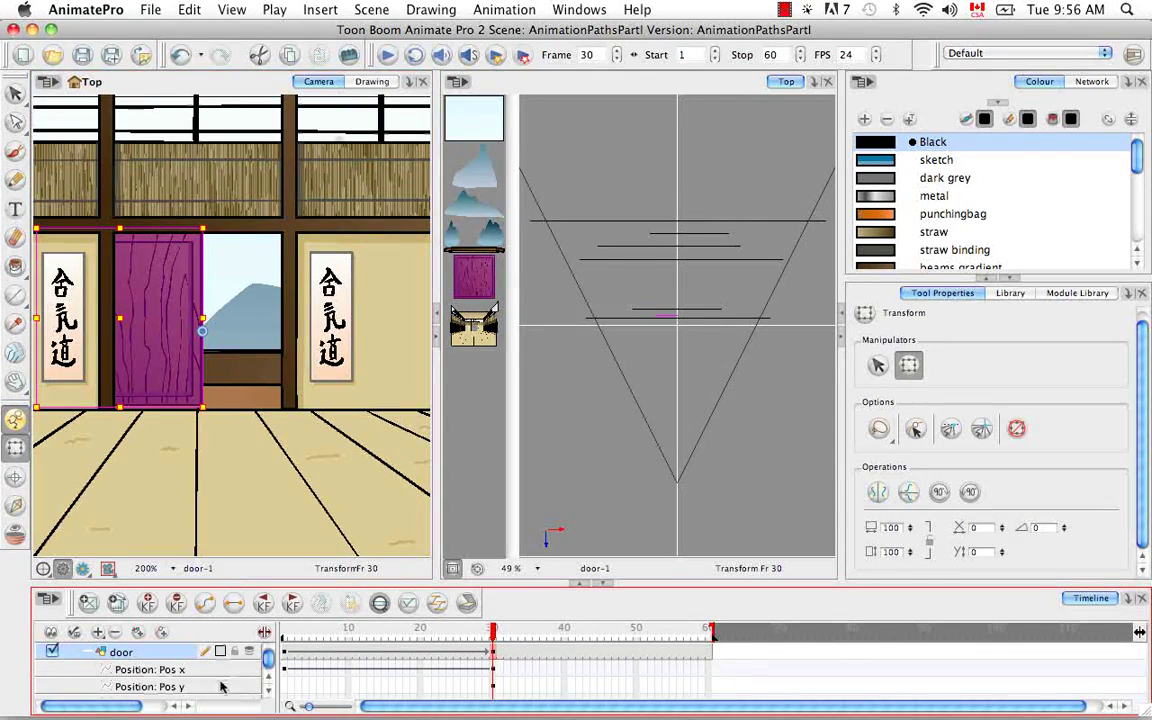
left_click(264, 633)
left_click_drag(400, 659, 401, 657)
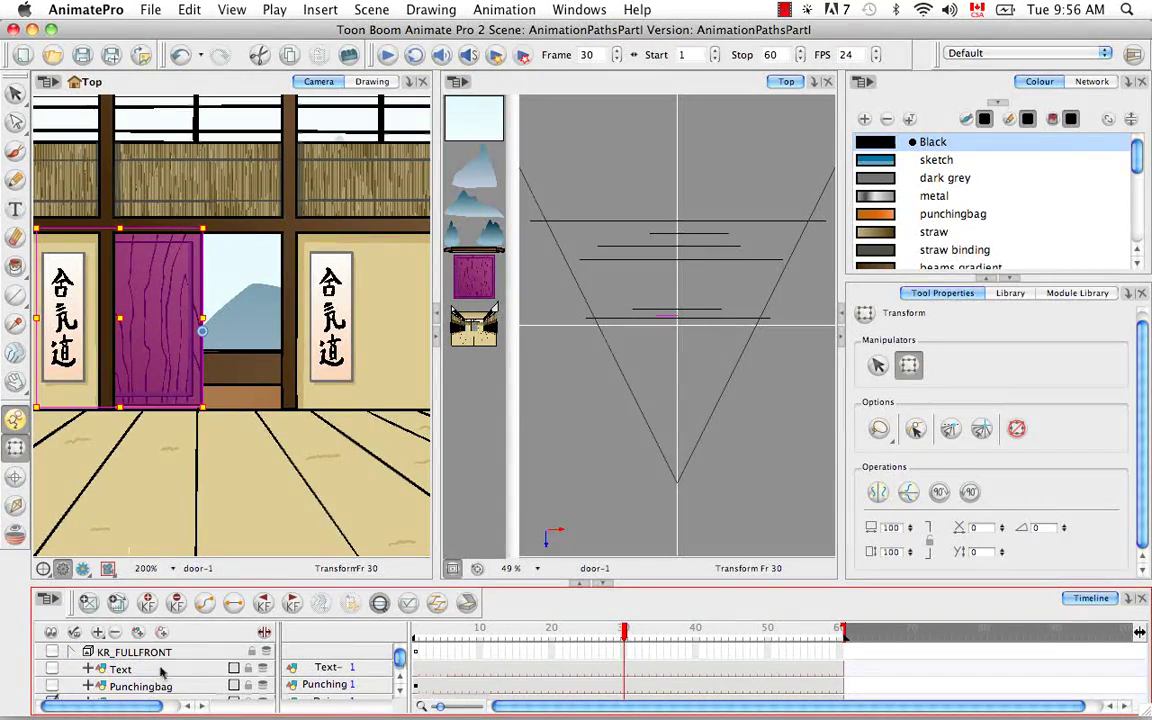
left_click(380, 605)
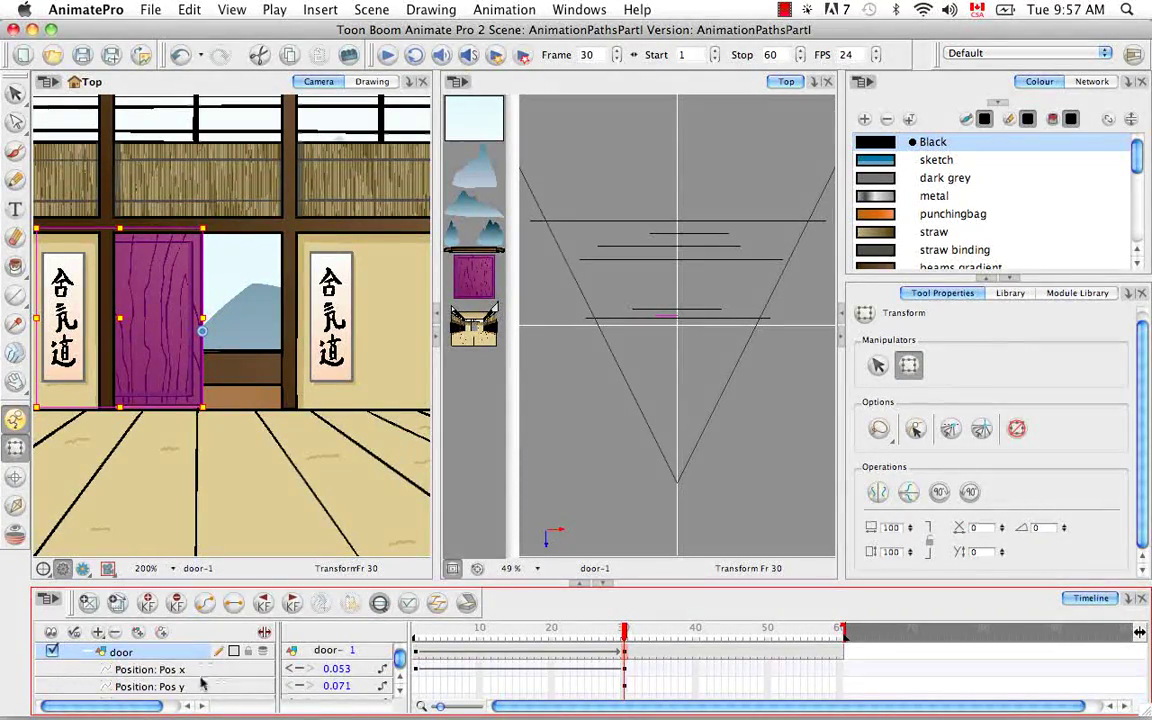
Undo the door's last move and set its Position X value to -2 at frame 30.
key("super+z")
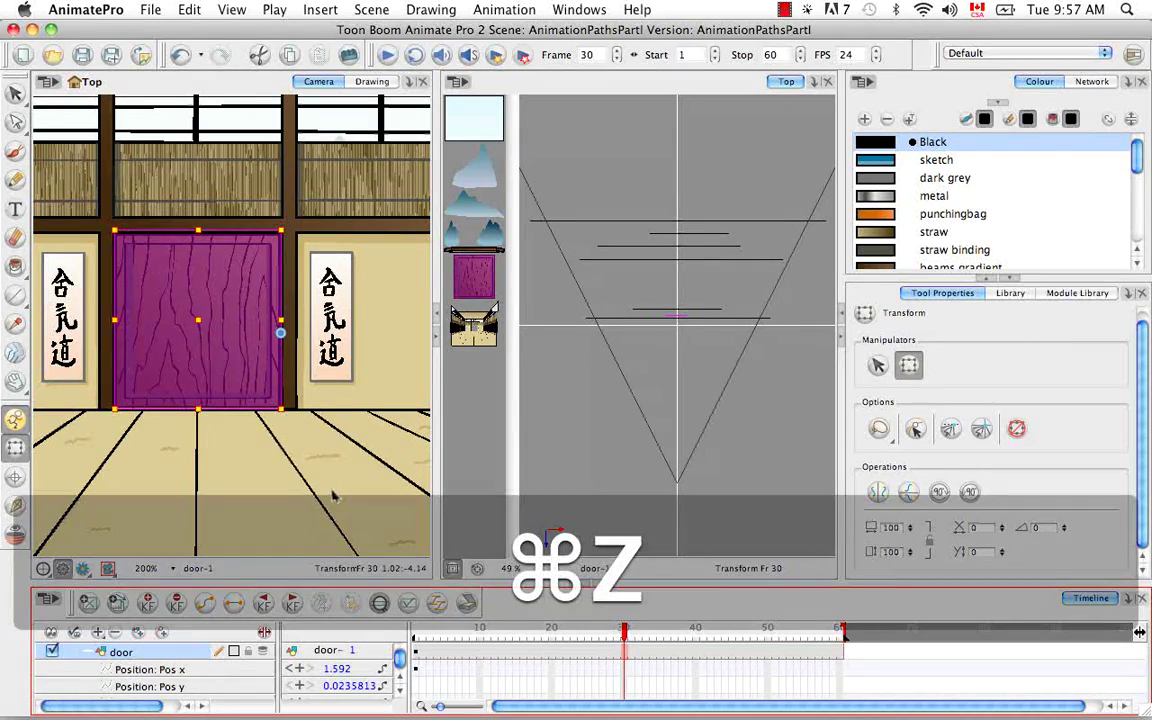
left_click(343, 671)
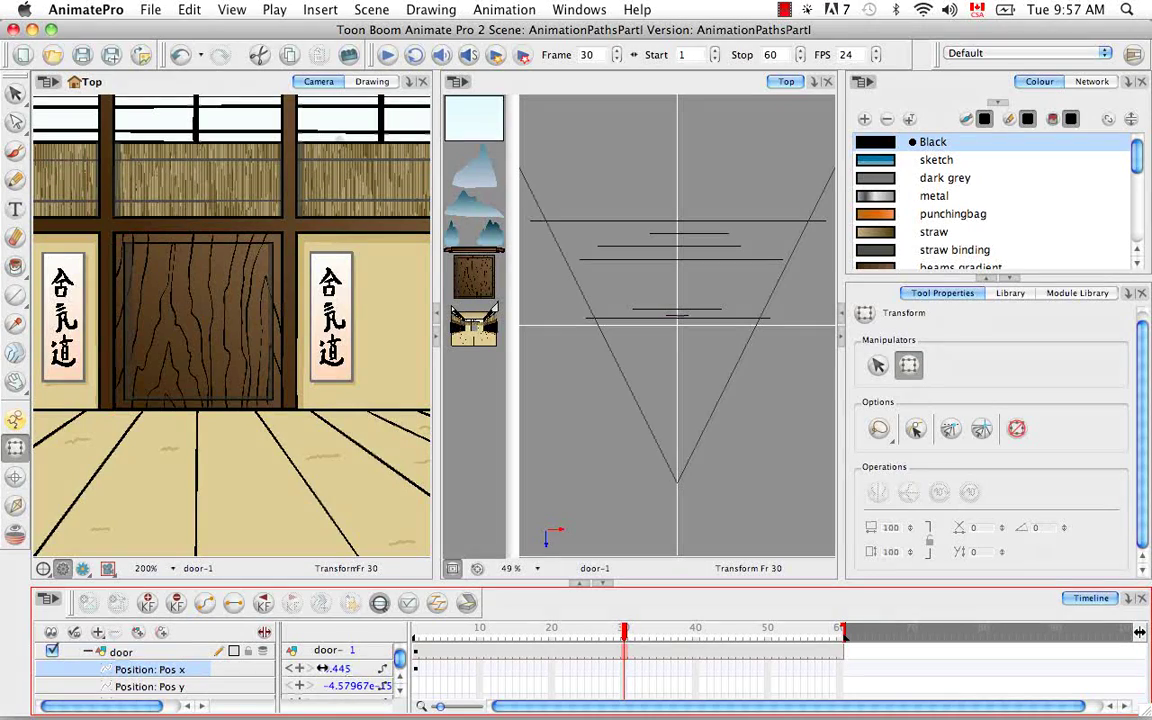
left_click_drag(312, 668, 296, 669)
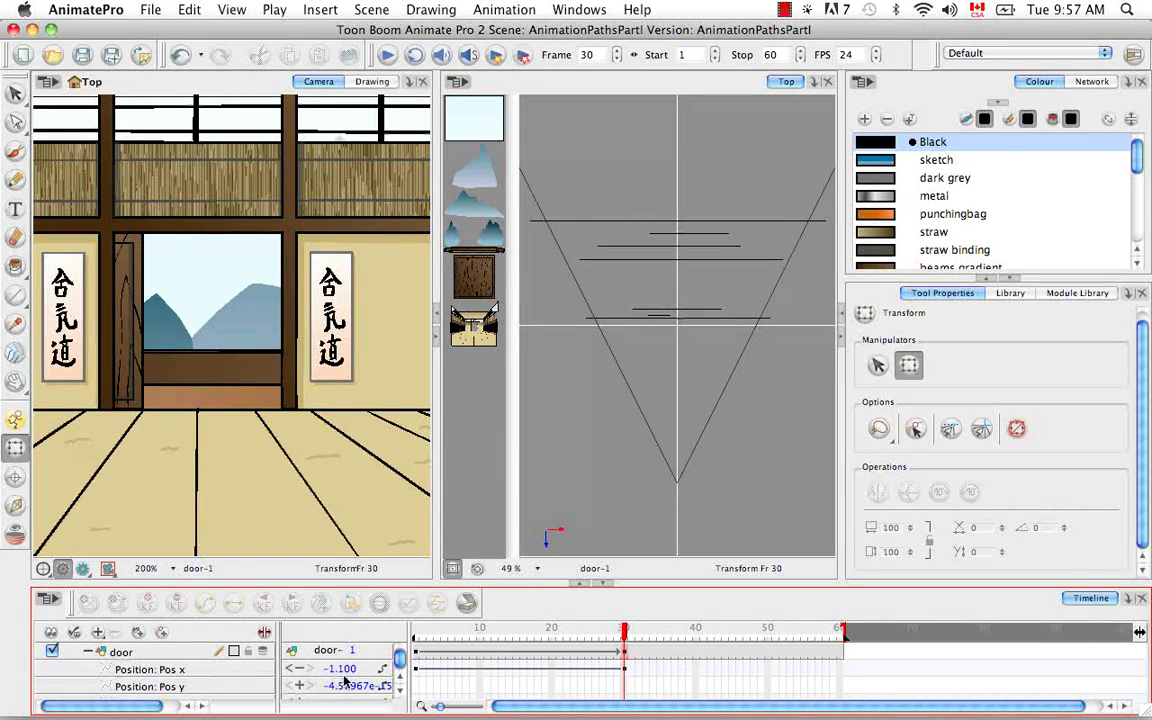
left_click(341, 670)
type("-2")
key("Return")
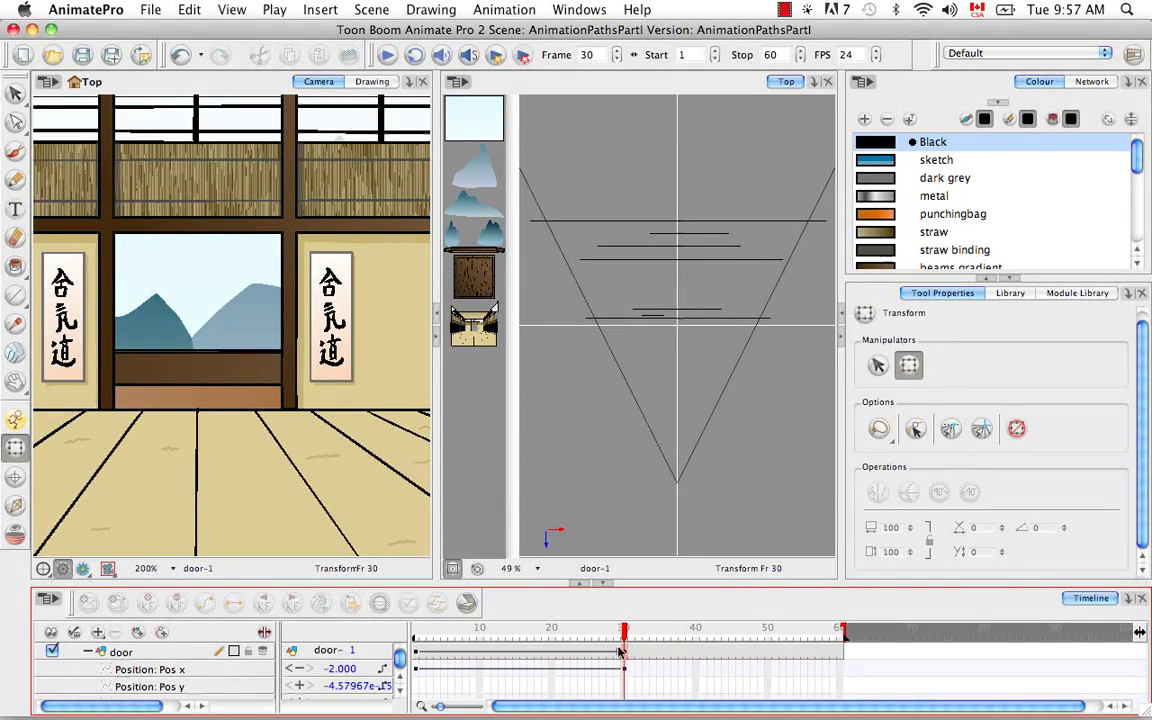
Hide the timeline's value column and the door layer's parameters, and play the animation from frame 1.
mouse_move(625, 632)
left_mouse_down()
mouse_move(414, 632)
mouse_move(624, 650)
left_mouse_up()
left_click(266, 634)
left_click(88, 651)
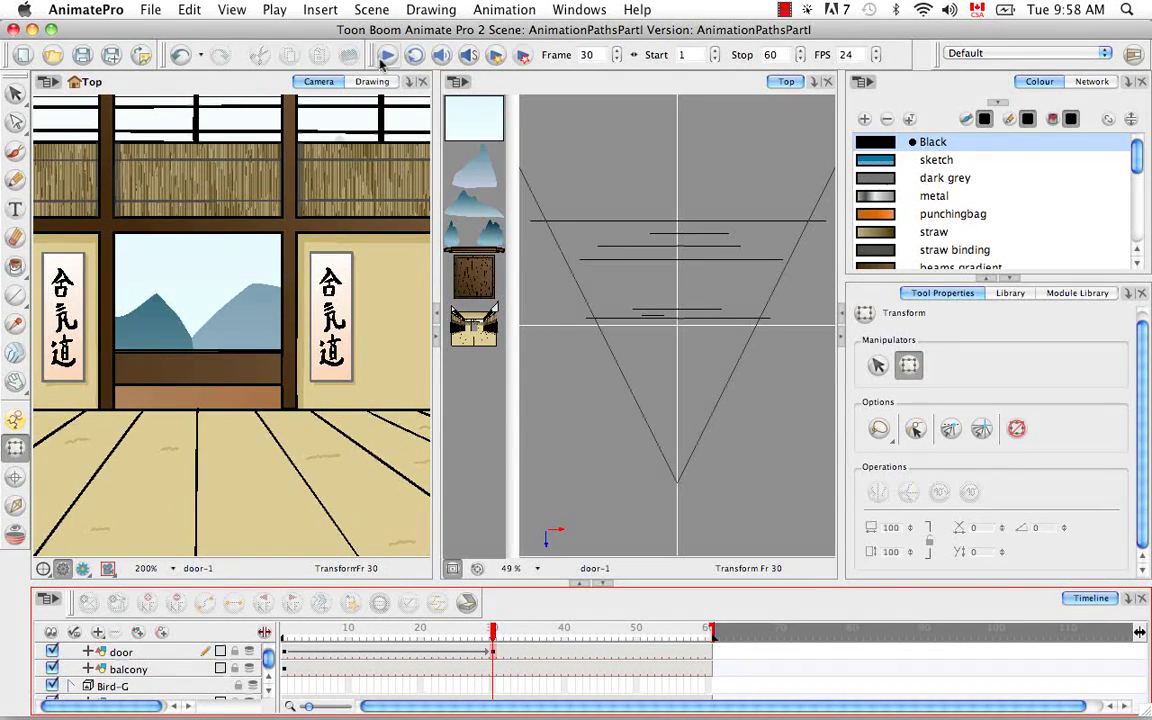
left_click(285, 629)
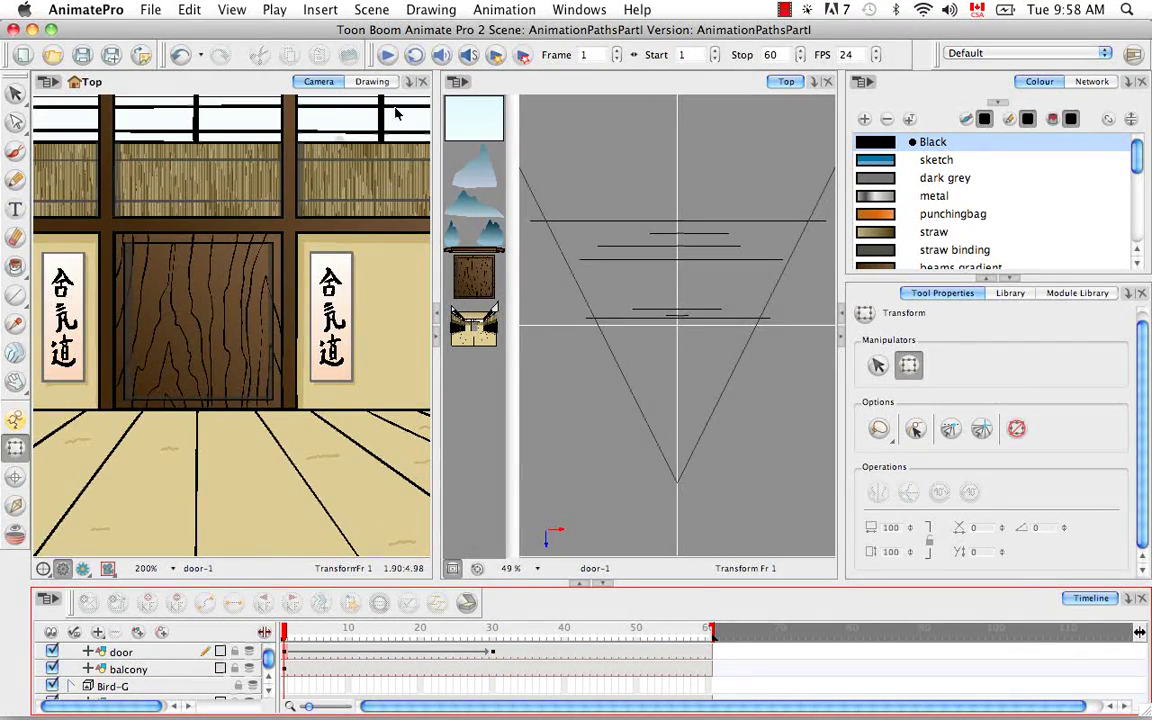
left_click(386, 55)
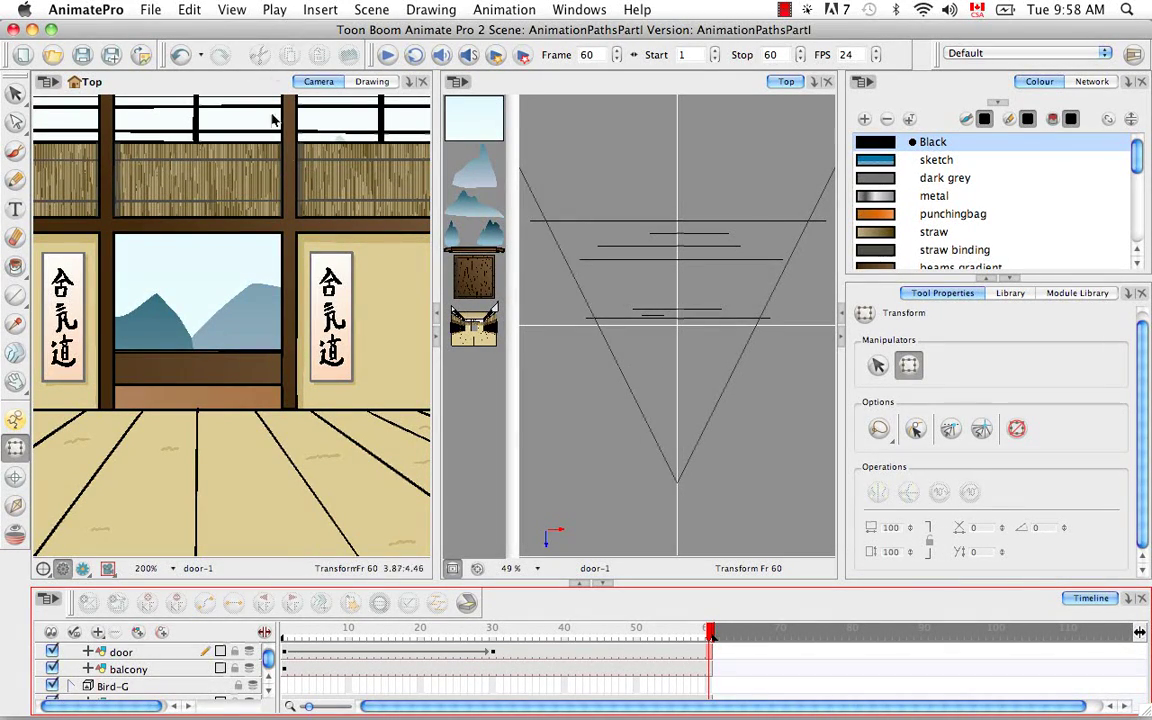
Enable playback for the Top view and play the animation from frame 1.
left_click(275, 10)
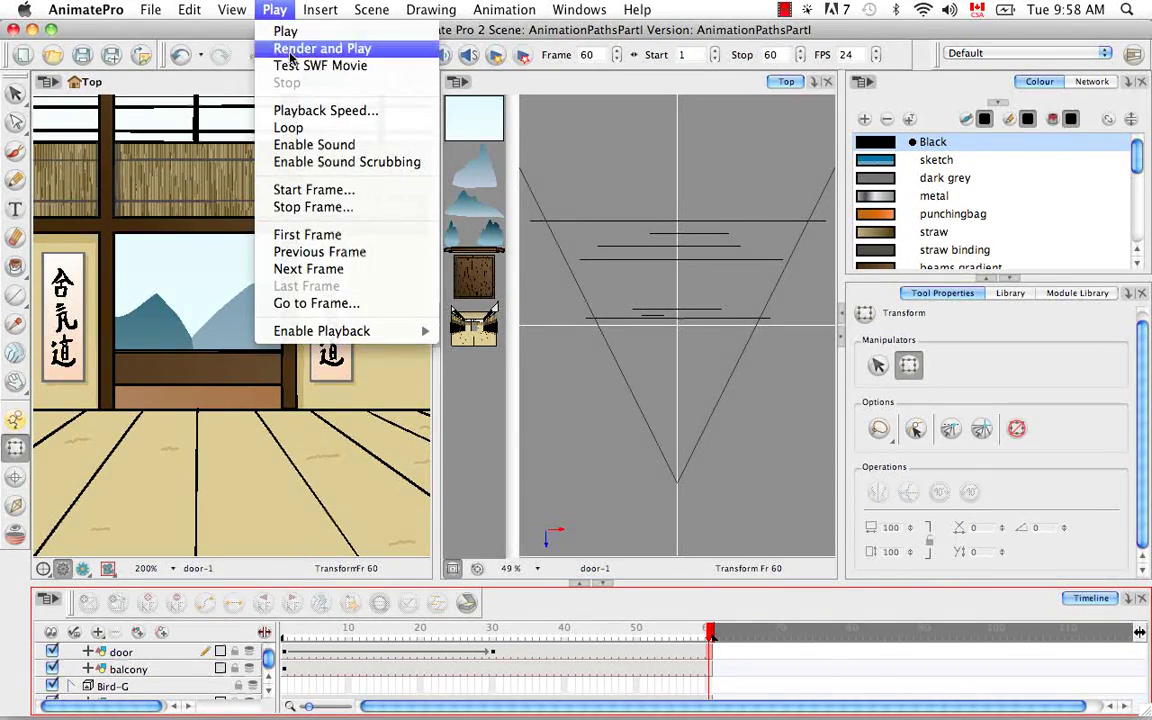
mouse_move(372, 336)
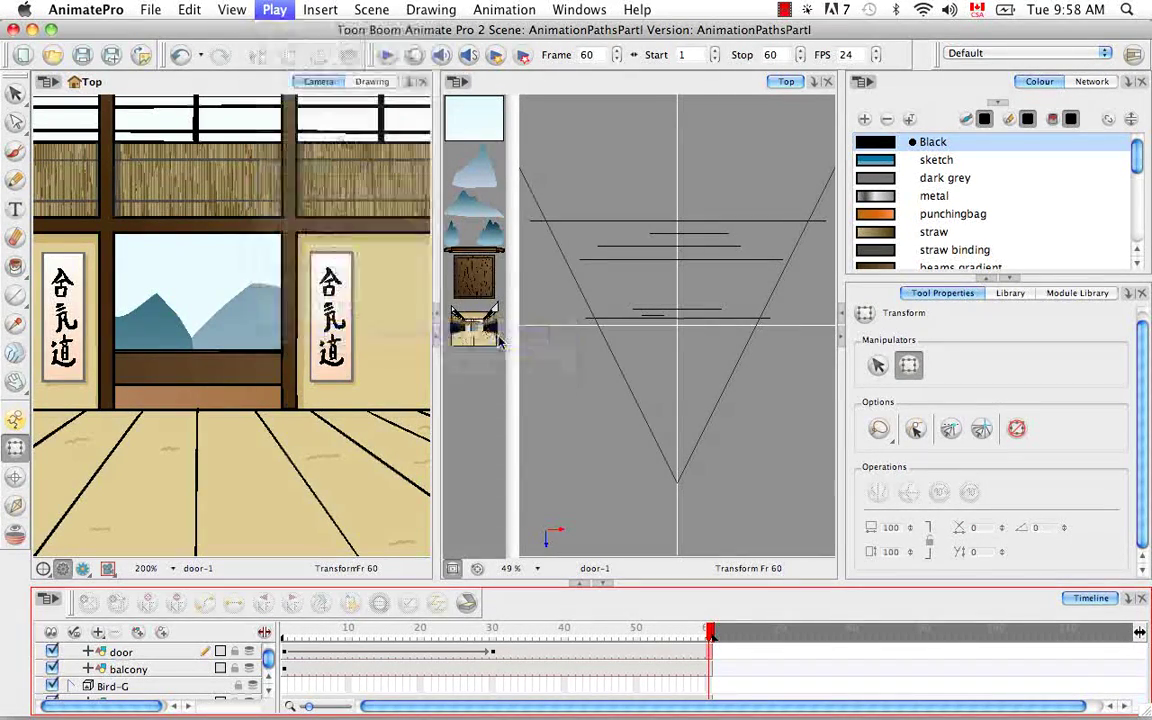
left_click(497, 336)
left_click(286, 635)
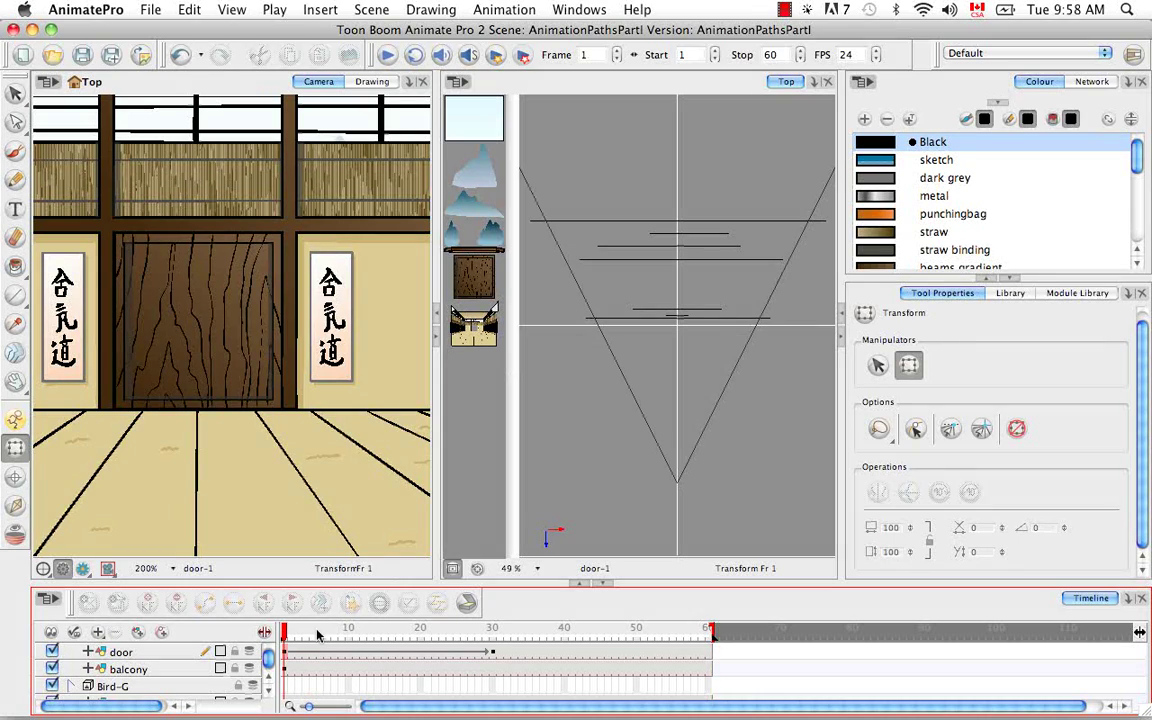
left_click(642, 357)
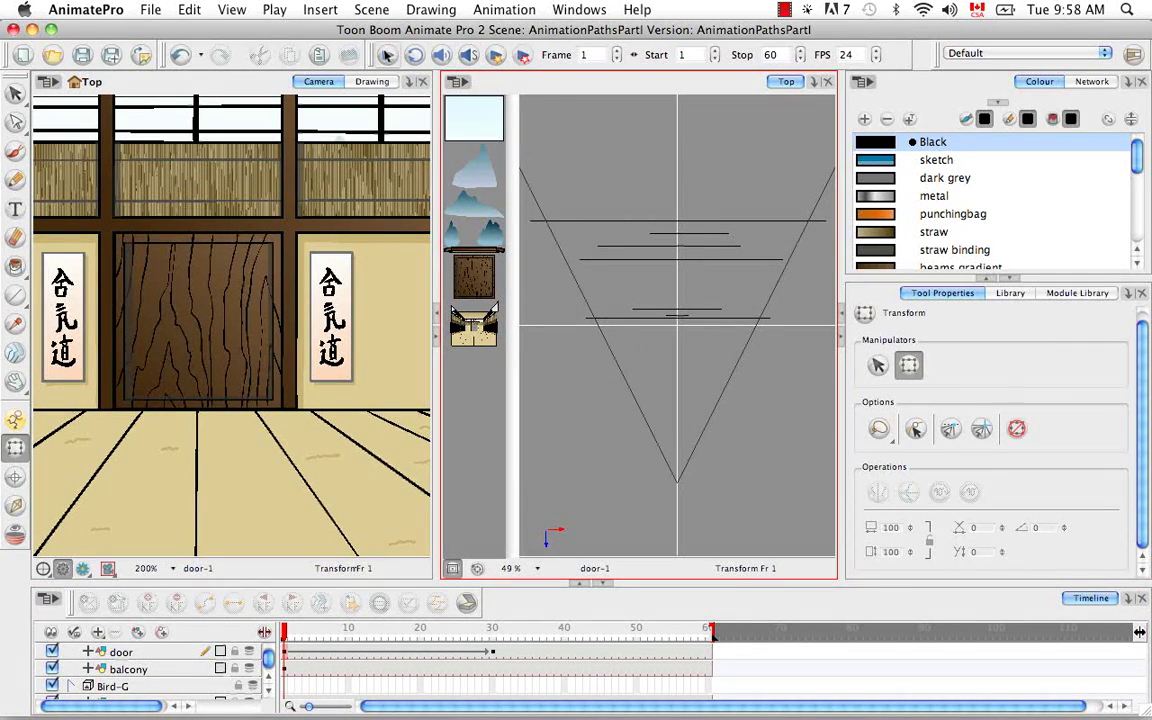
left_click(386, 55)
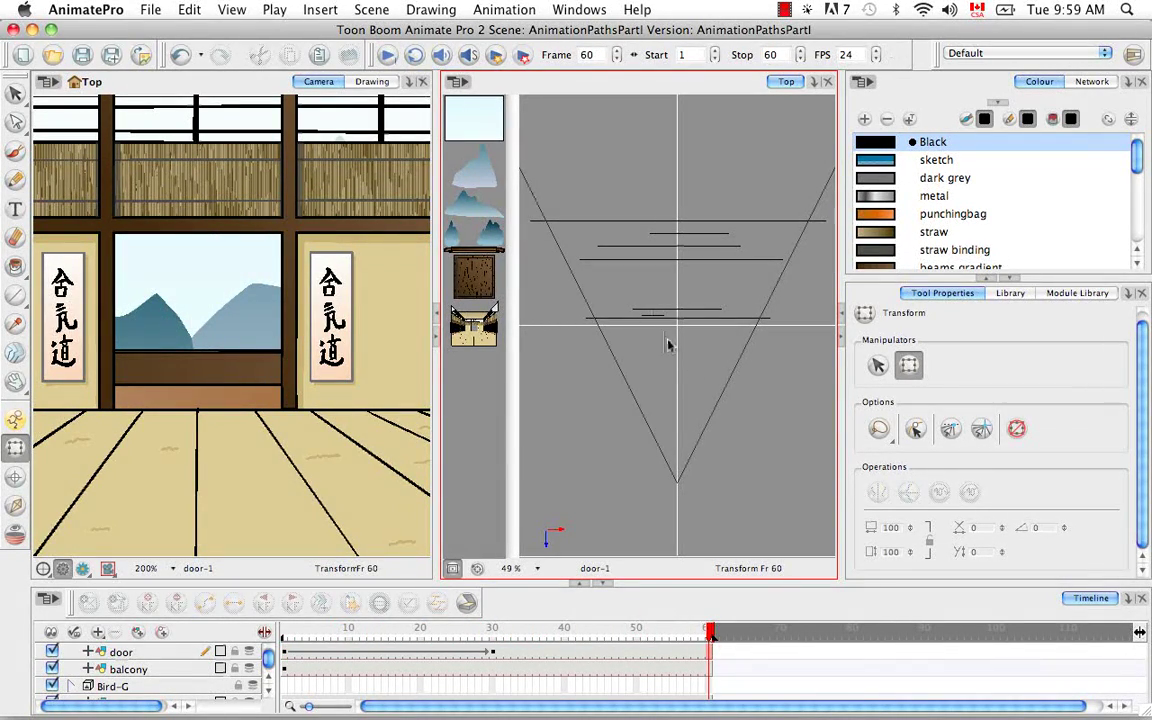
Enlarge the door in the Top view and replay the animation to watch its sideways movement.
key("super+equal")
key("super+equal")
key("super+equal")
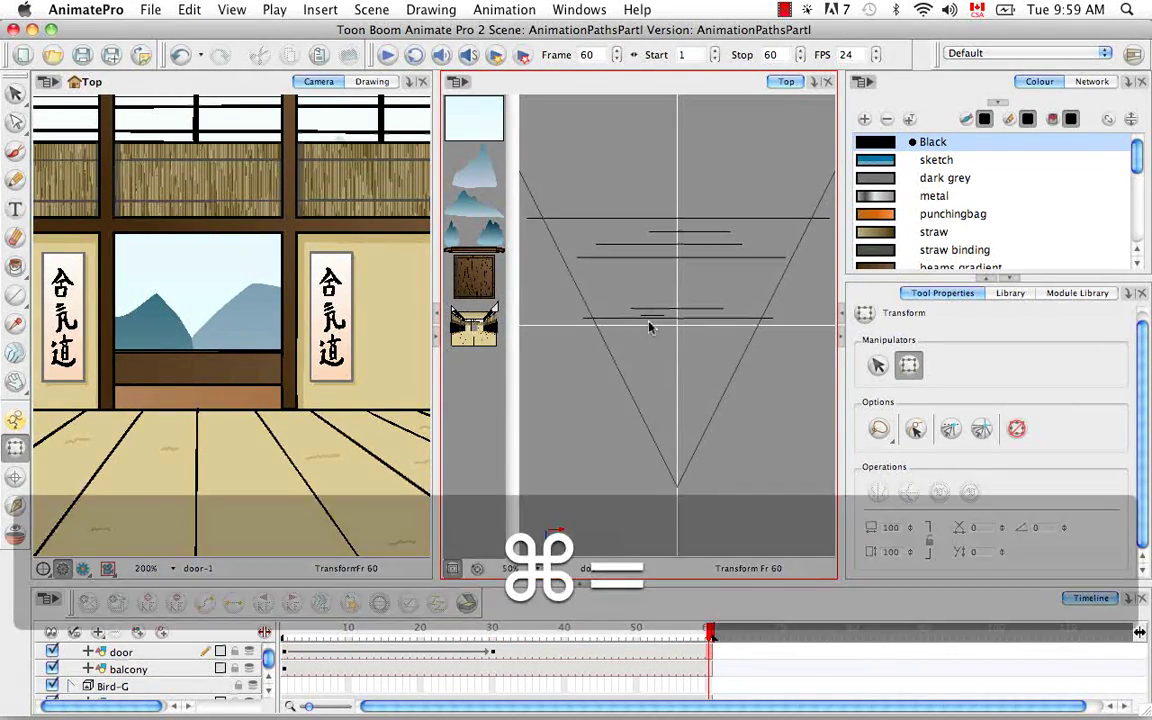
mouse_move(622, 378)
left_mouse_down()
mouse_move(679, 452)
mouse_move(656, 435)
left_mouse_up()
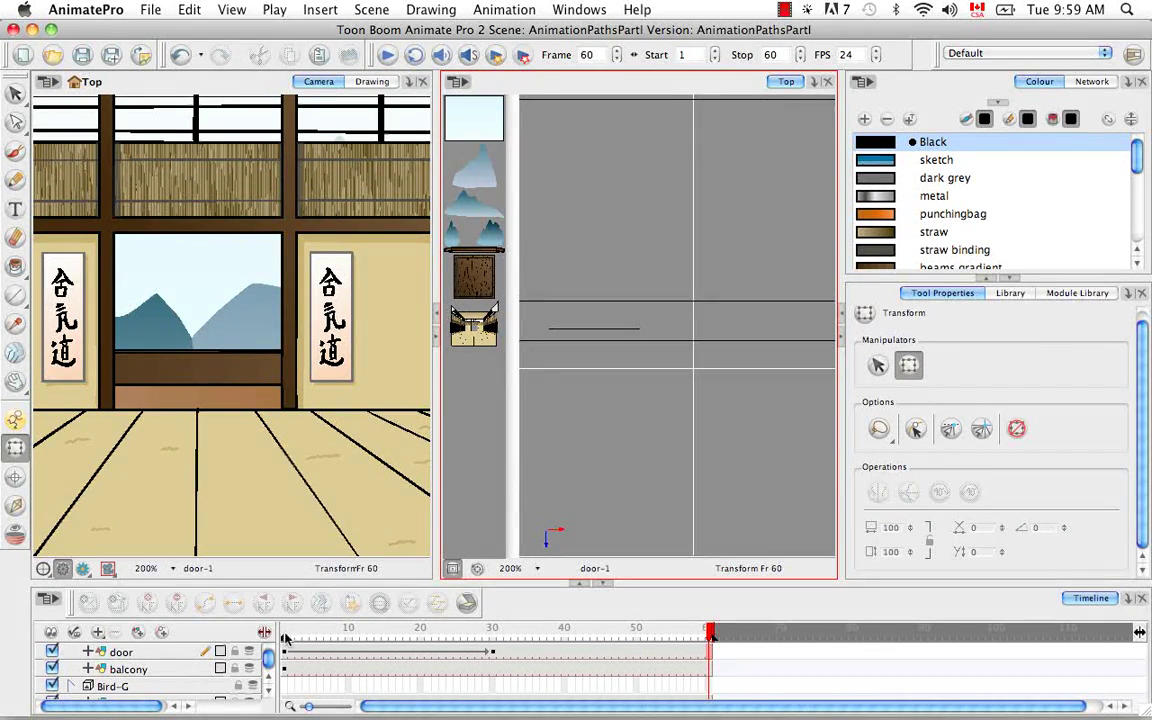
key("Return")
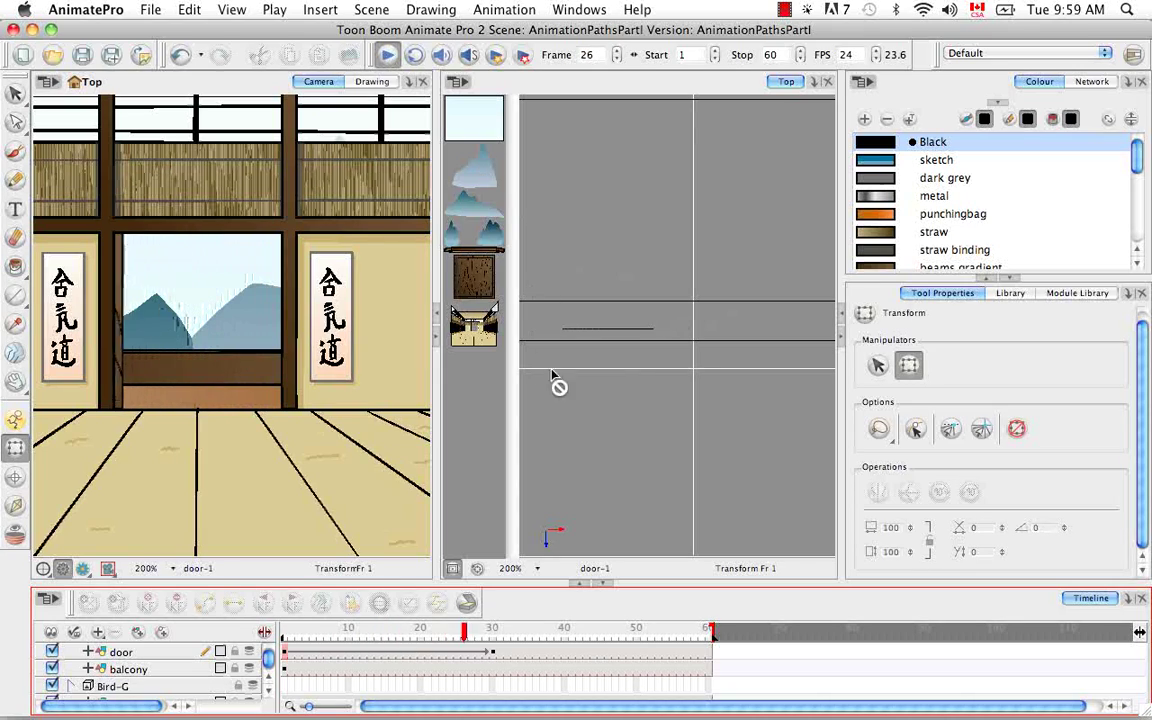
Add a Perspective view beside the Camera and Drawing views and rotate it to see the set from an angle.
left_click(408, 82)
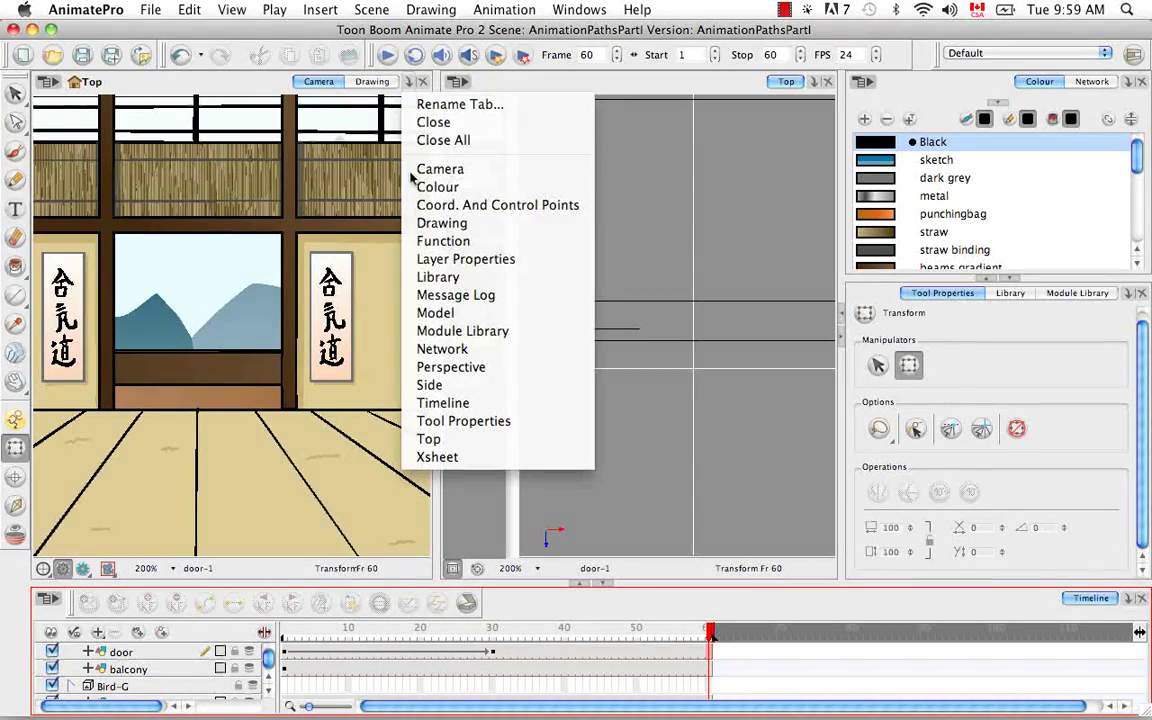
left_click(468, 367)
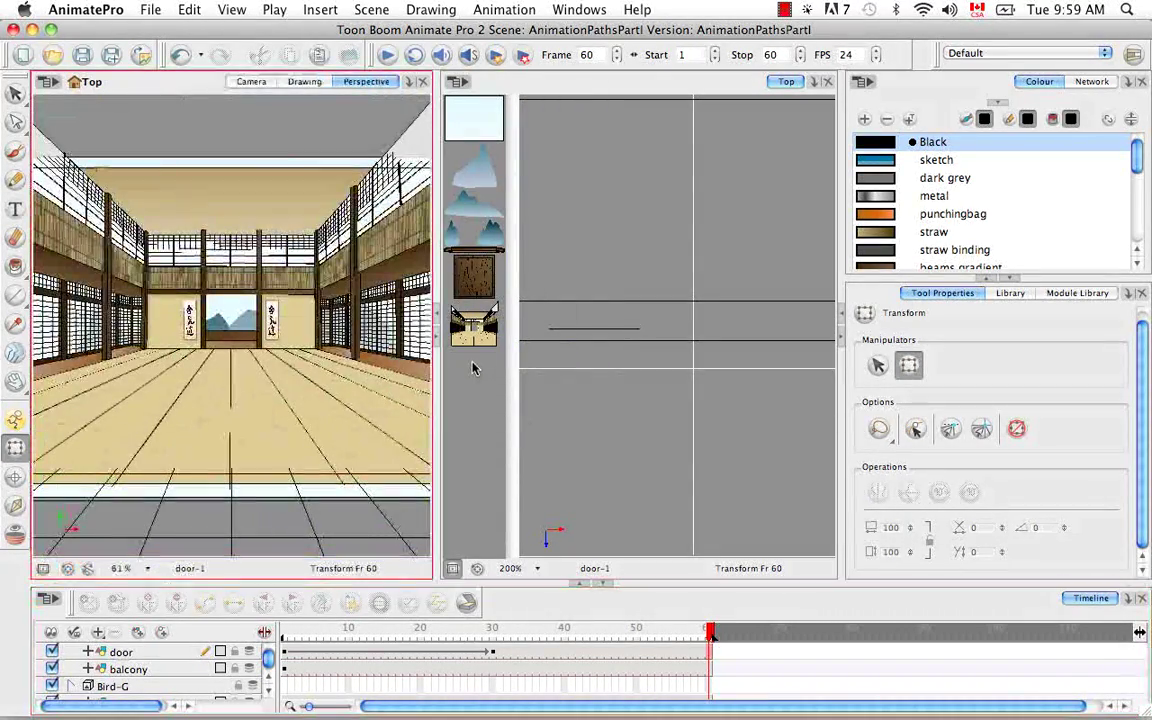
key("alt+super")
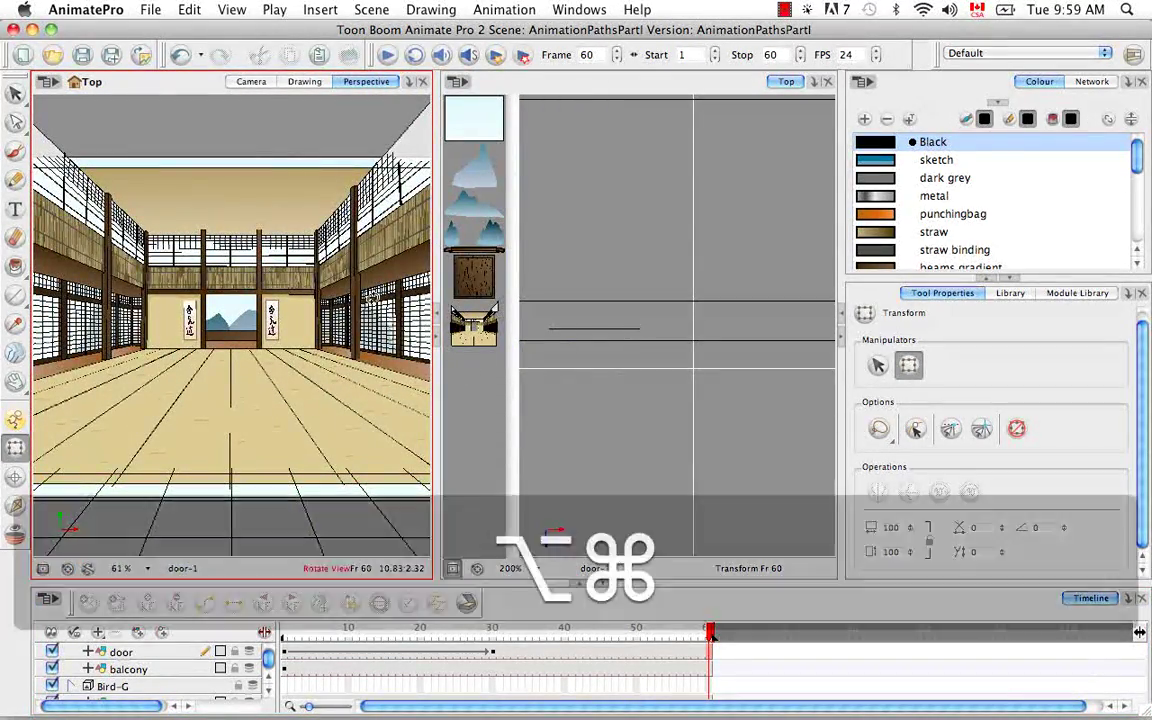
left_click_drag(370, 301, 152, 326, "alt+super")
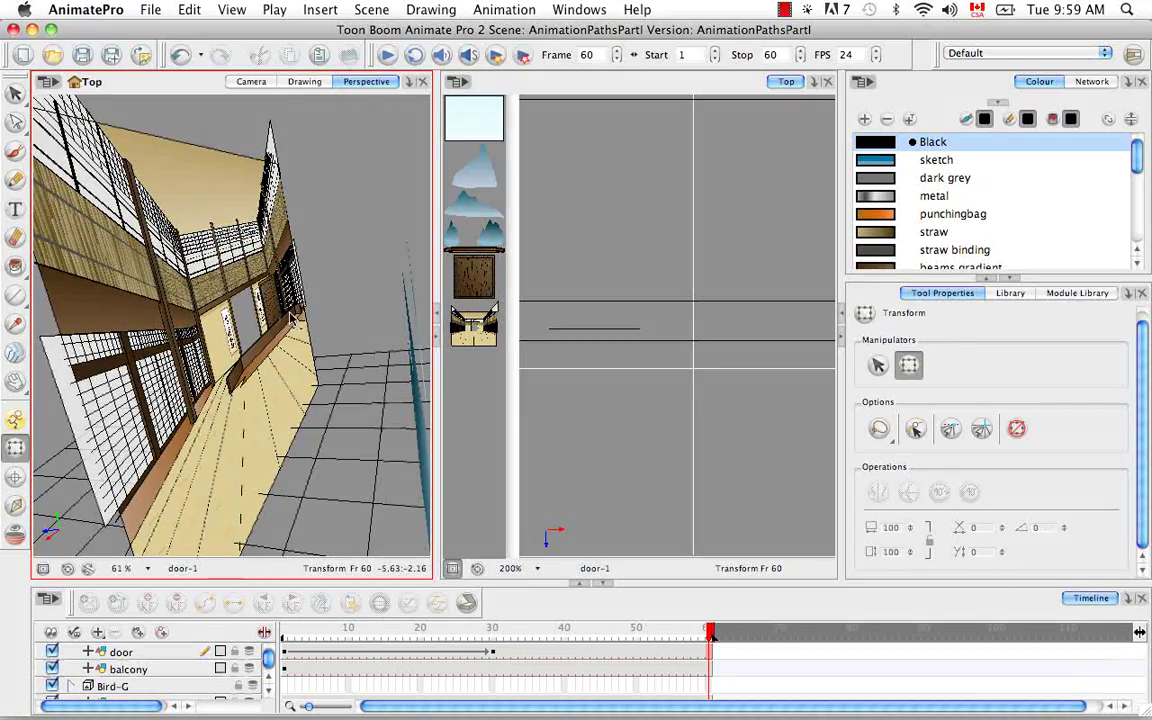
Enable playback for the Perspective view and play the animation.
left_click(274, 9)
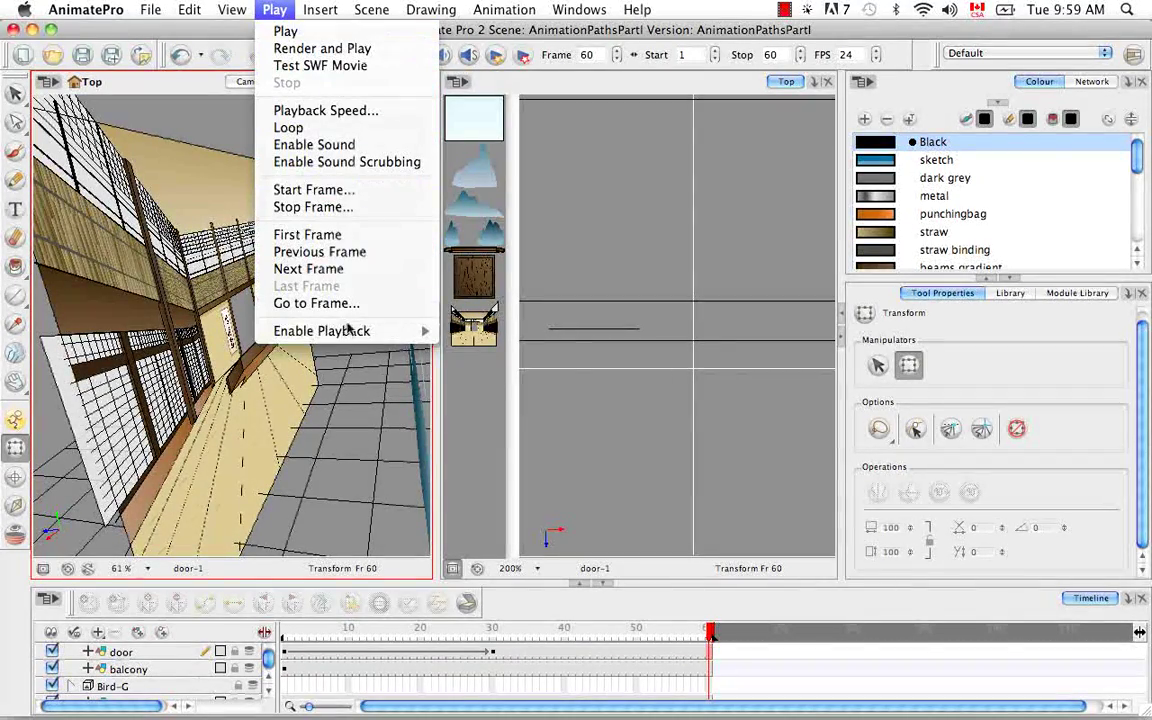
mouse_move(413, 340)
left_click(505, 365)
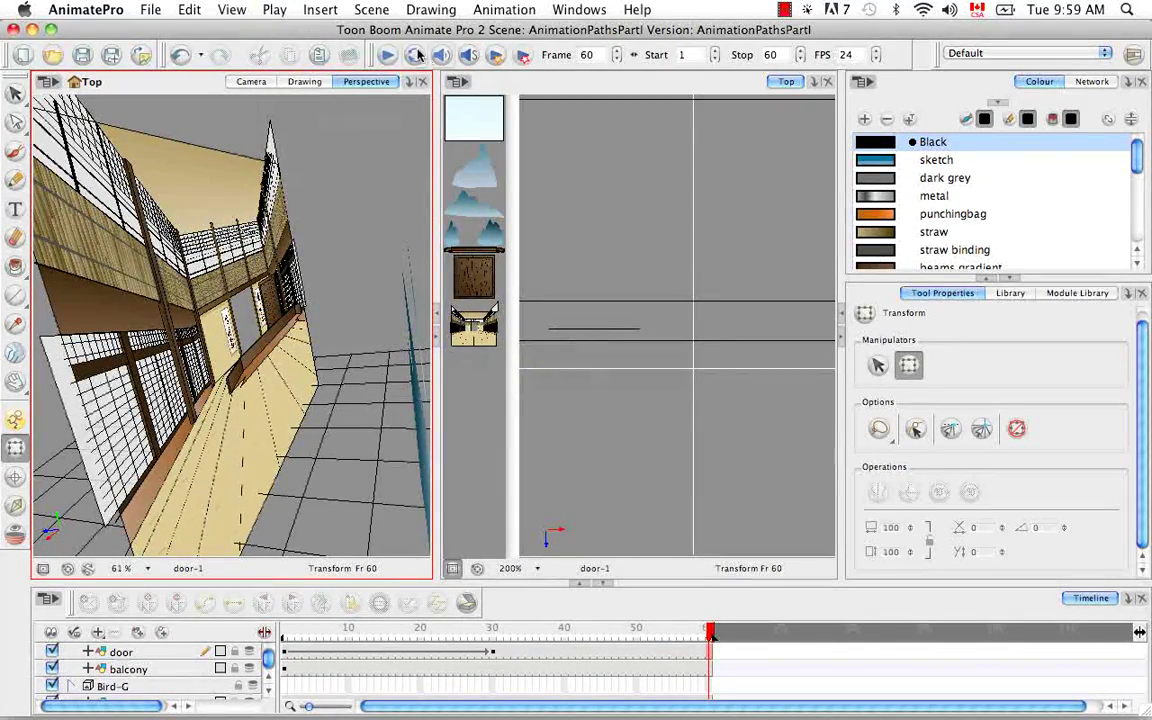
left_click(385, 57)
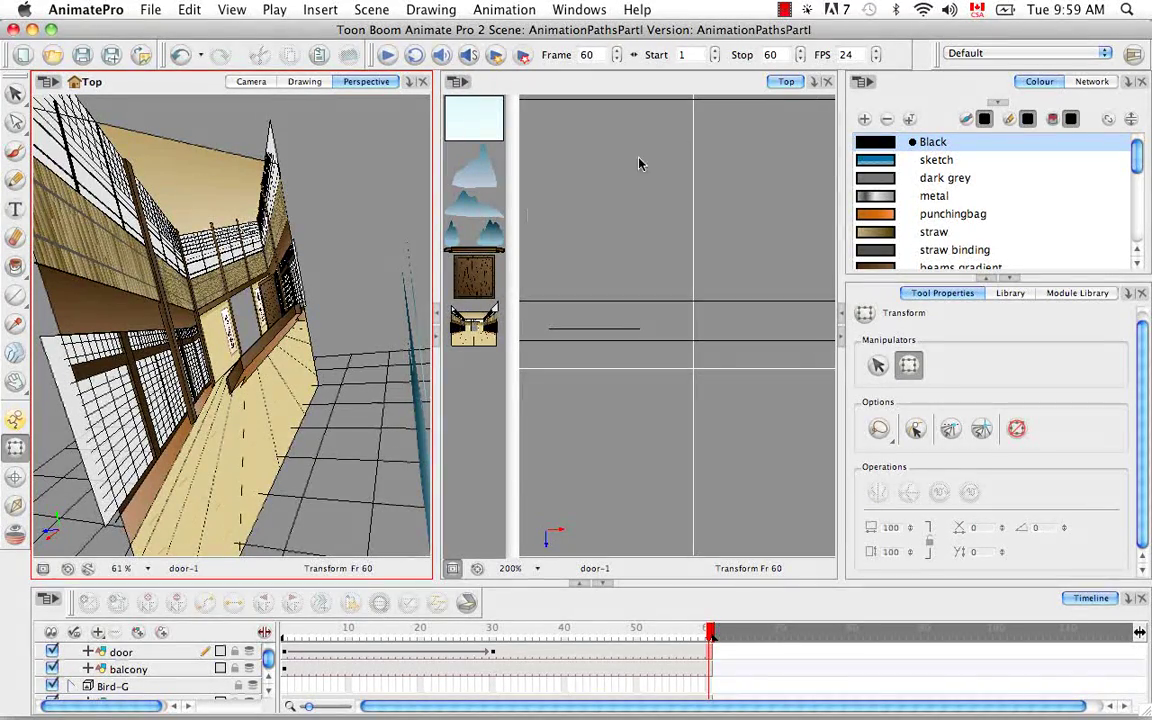
Rotate the perspective until the layers appear edge-on, and add a Side view with the door selected in it.
left_click_drag(146, 283, 219, 306)
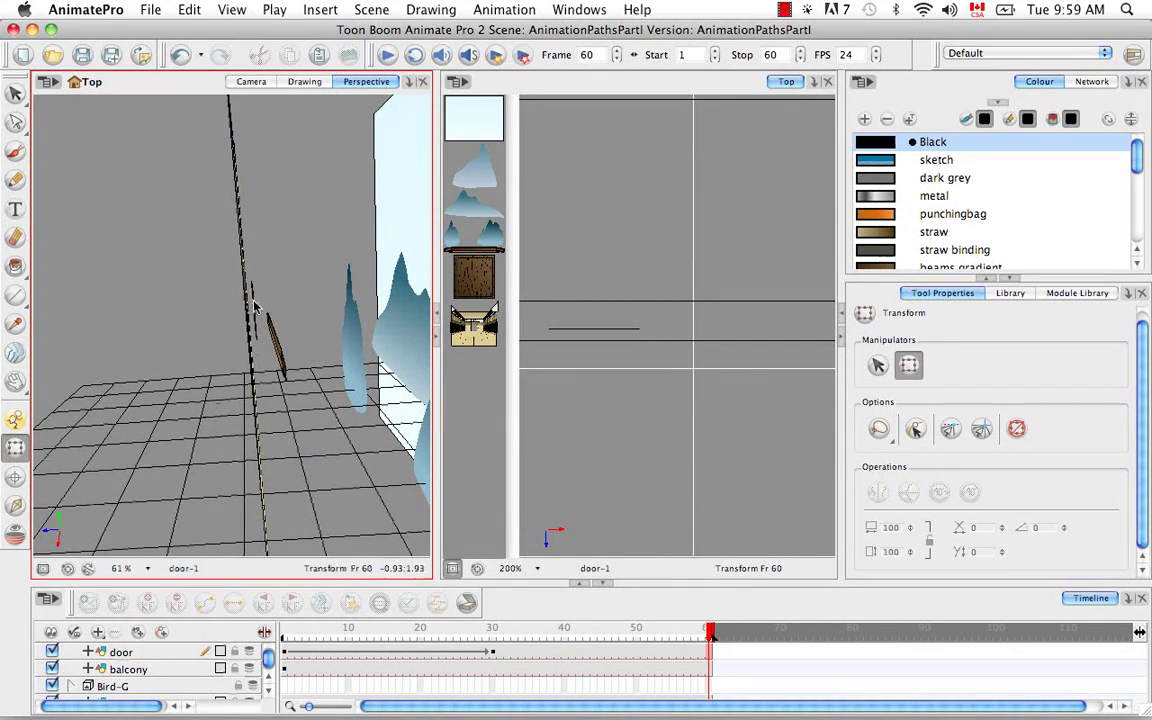
left_click(814, 82)
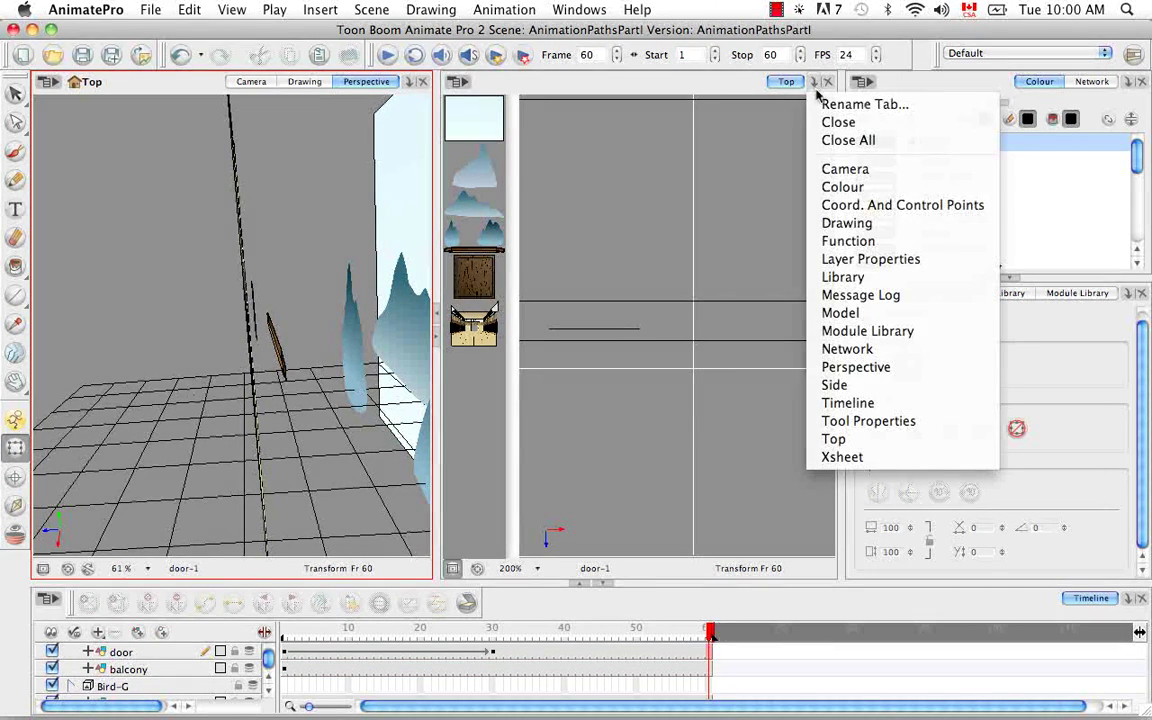
left_click(834, 385)
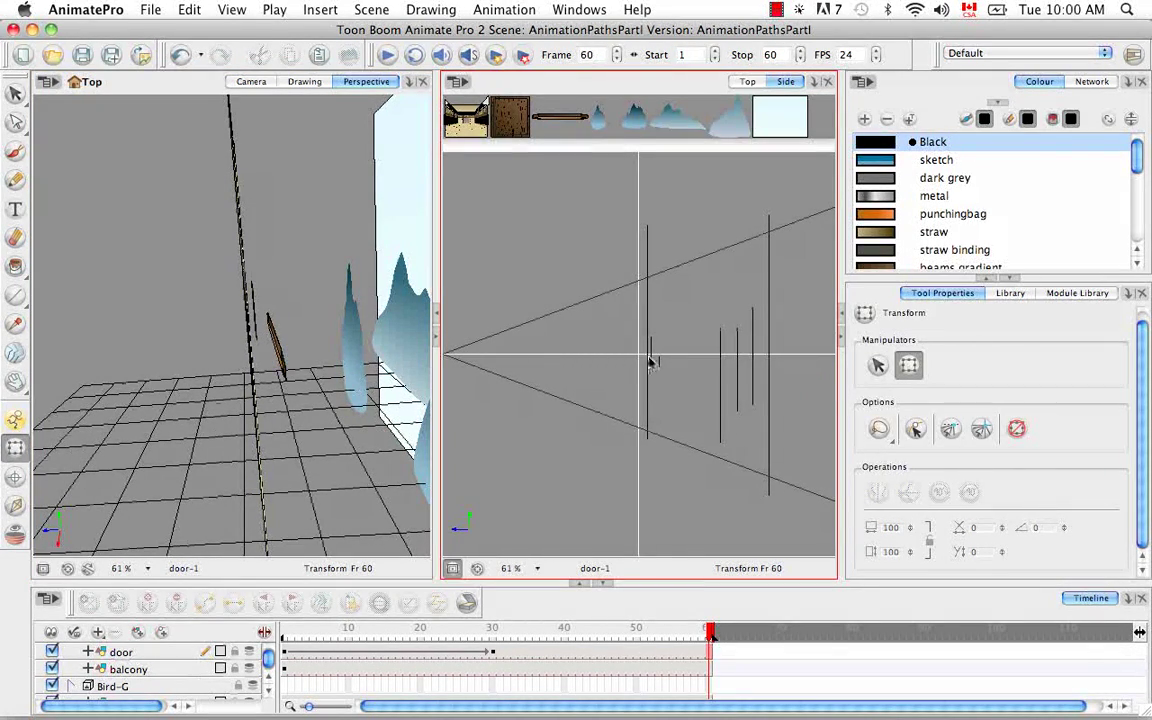
left_click(651, 360)
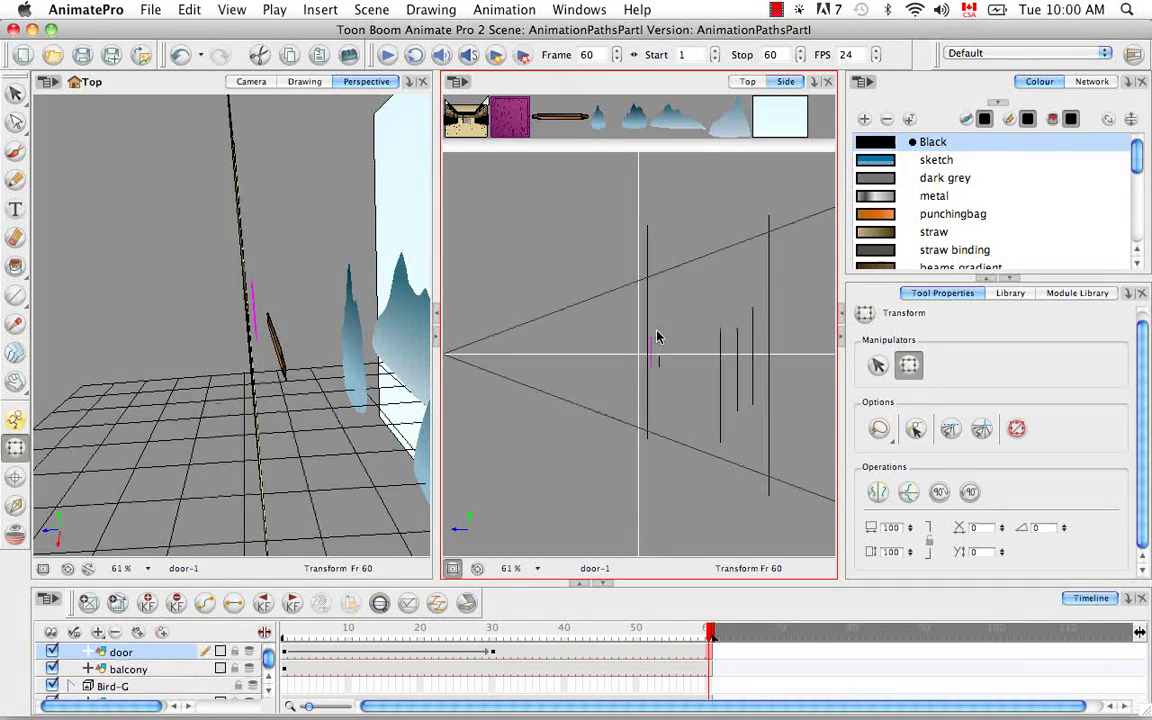
Enable playback for the Side view and play the animation.
left_click(274, 10)
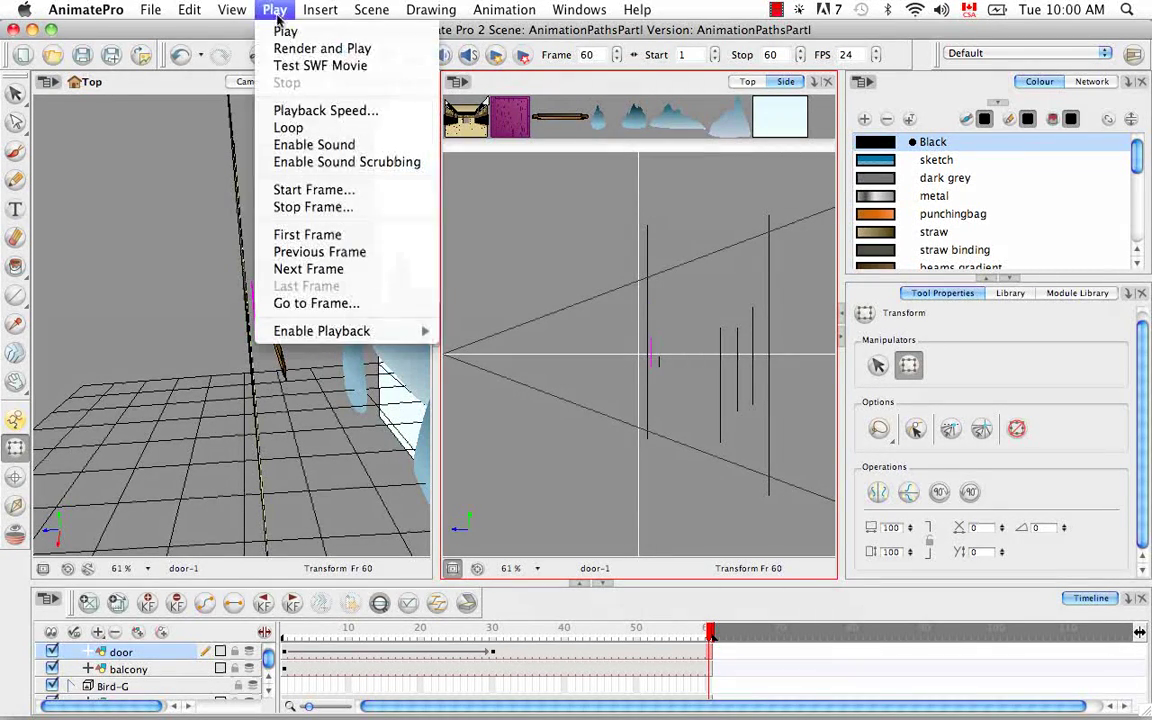
mouse_move(400, 330)
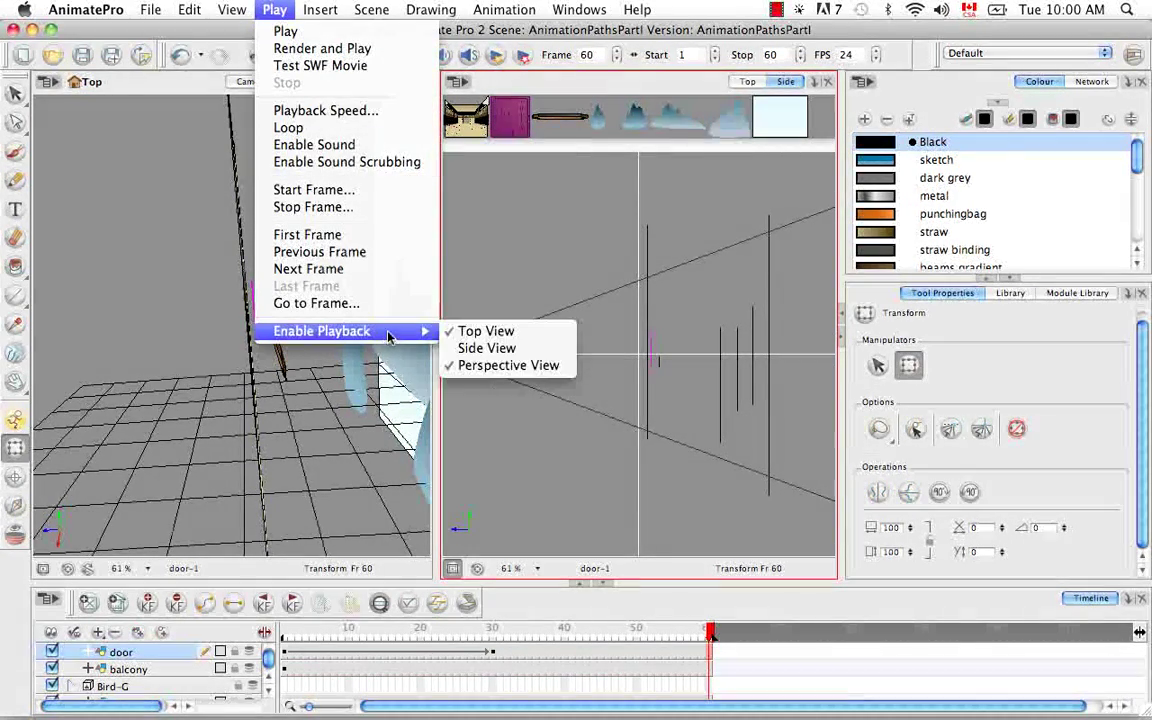
left_click(465, 339)
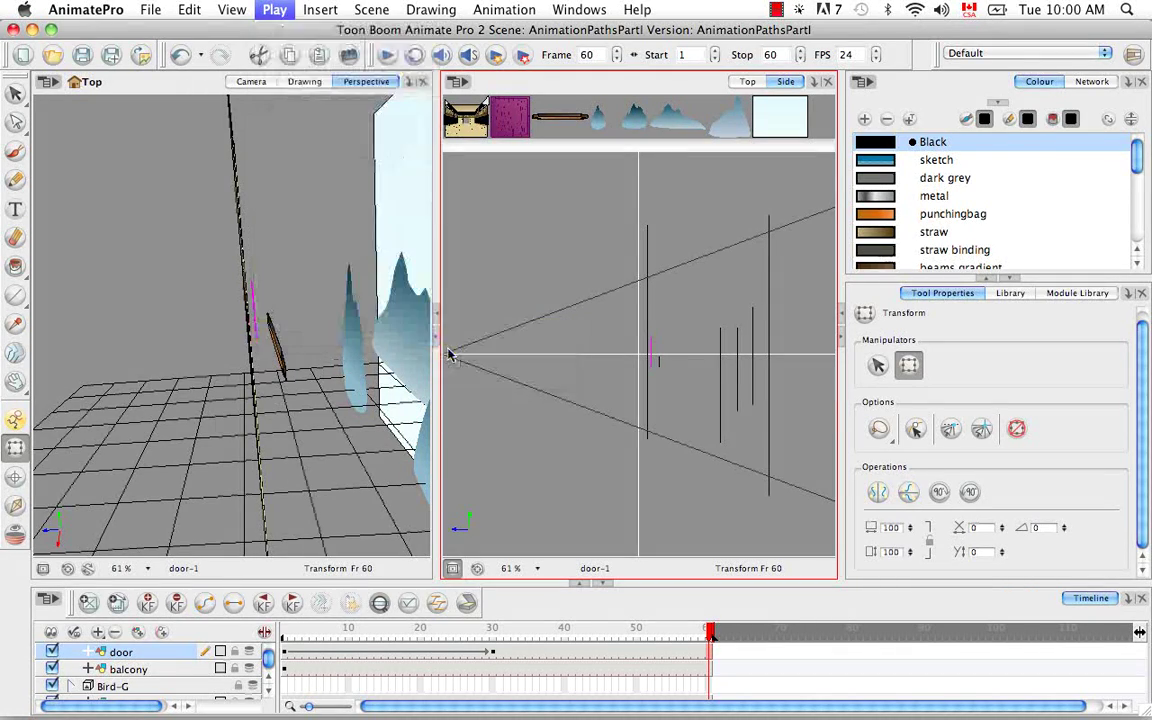
left_click(387, 56)
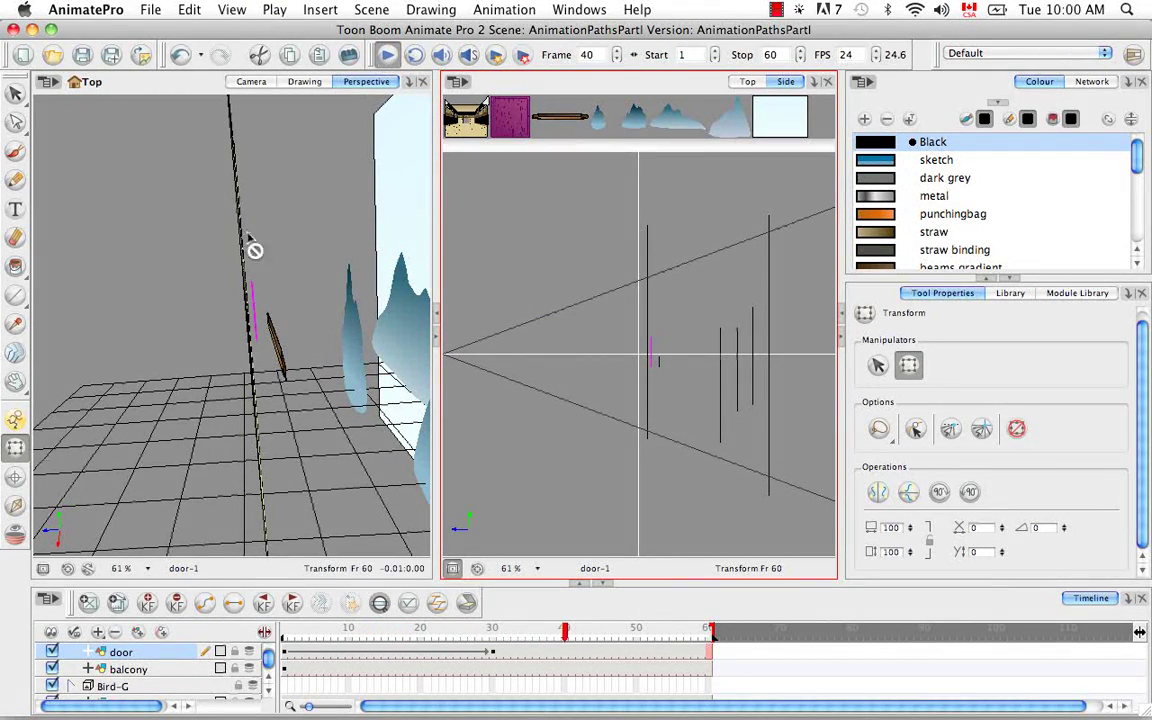